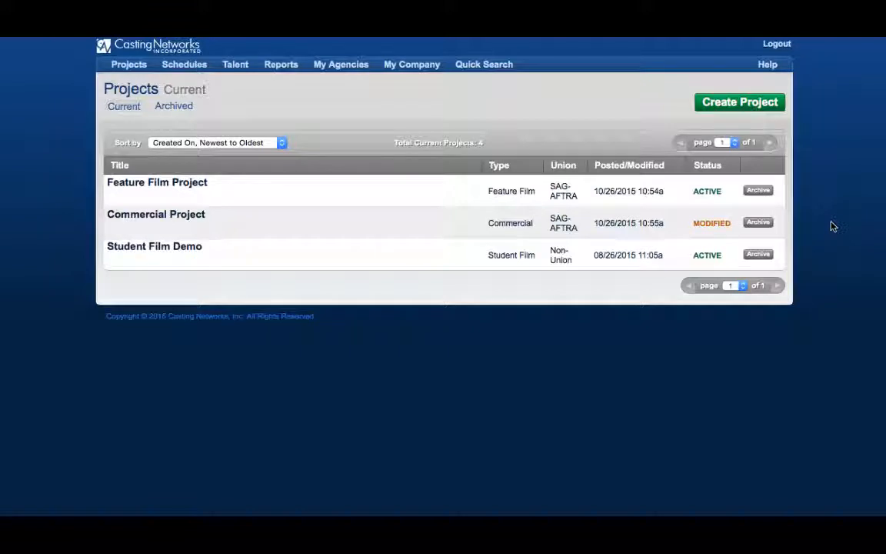
Create a Commercial project named Casting Networks Demo Project, with SAG-AFTRA union status, rate Scale + 20%, product Coca-Cola and conflicts Soft Drinks.
click(743, 106)
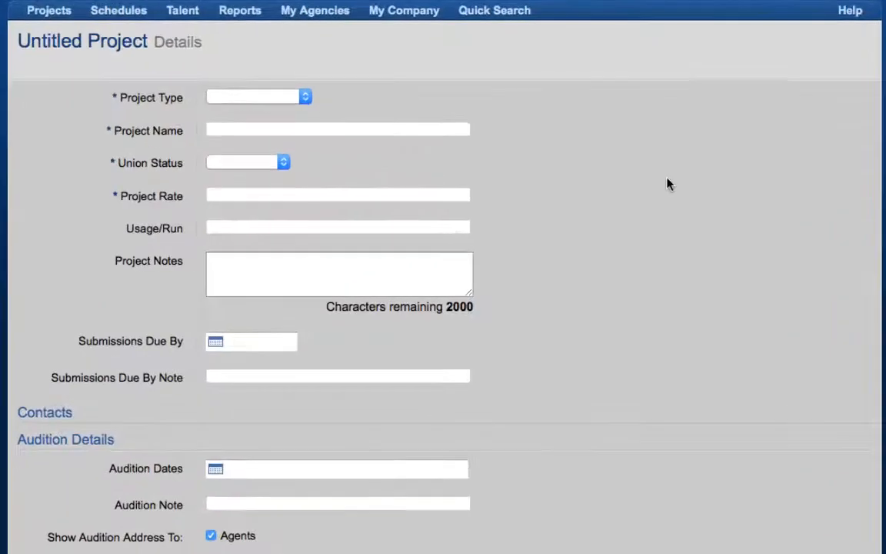
click(300, 92)
click(284, 111)
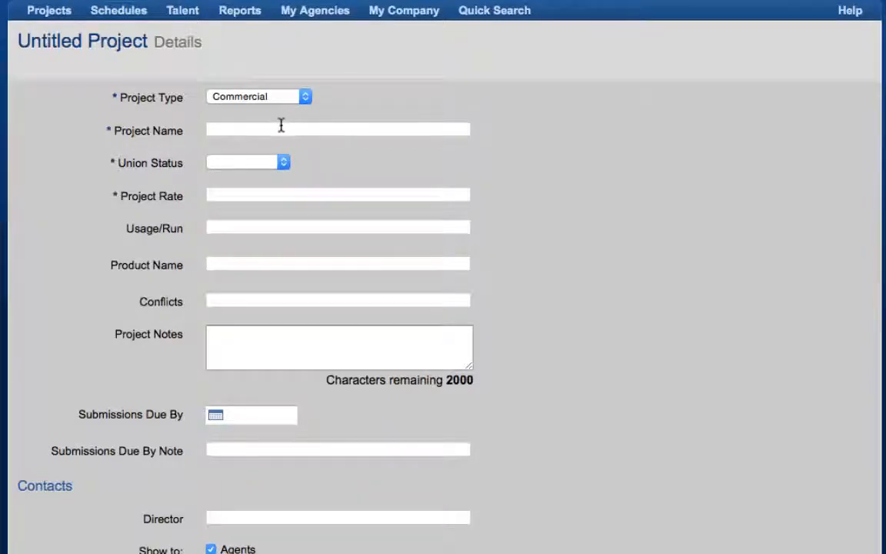
click(281, 125)
text(Casting Networks Demo Project)
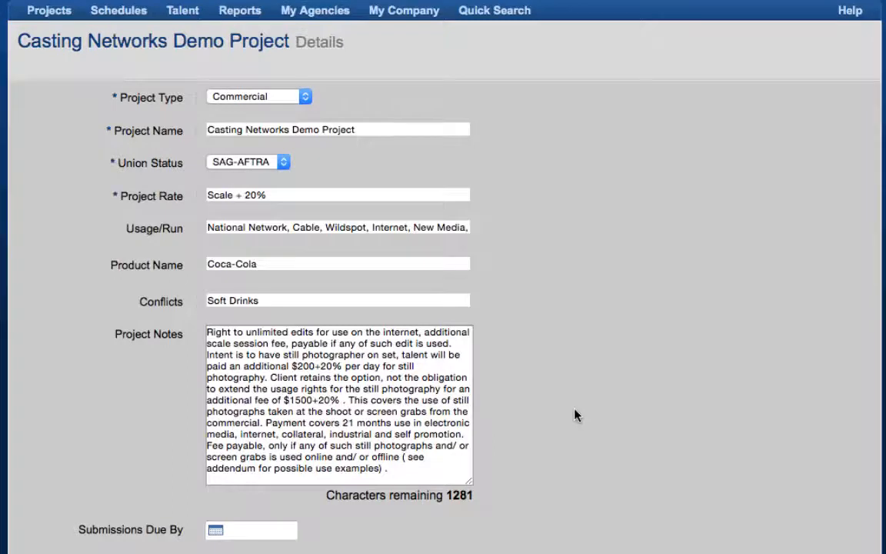
Set the submissions due date to 12/10/2015 and add the due-by note "Please submit ASAP.".
scroll(576, 427, down, 10)
scroll(575, 437, down, 2)
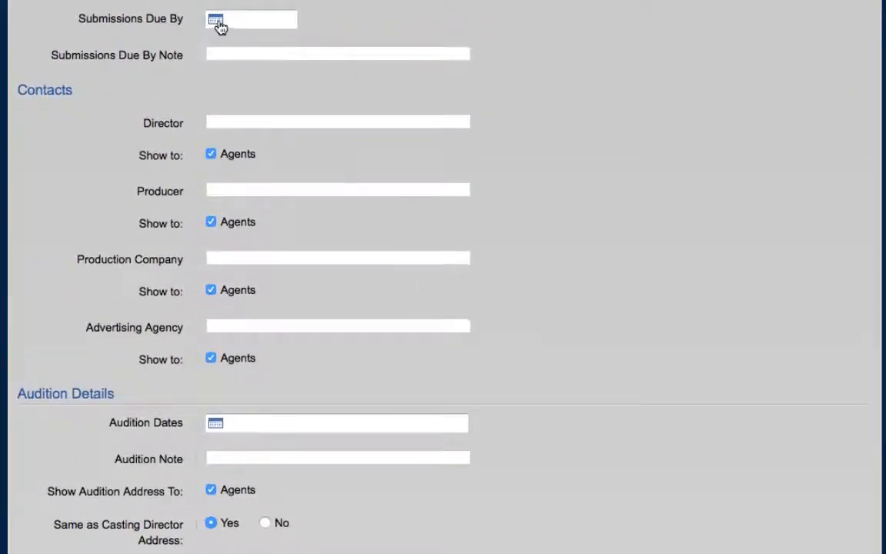
click(217, 20)
click(308, 58)
click(317, 73)
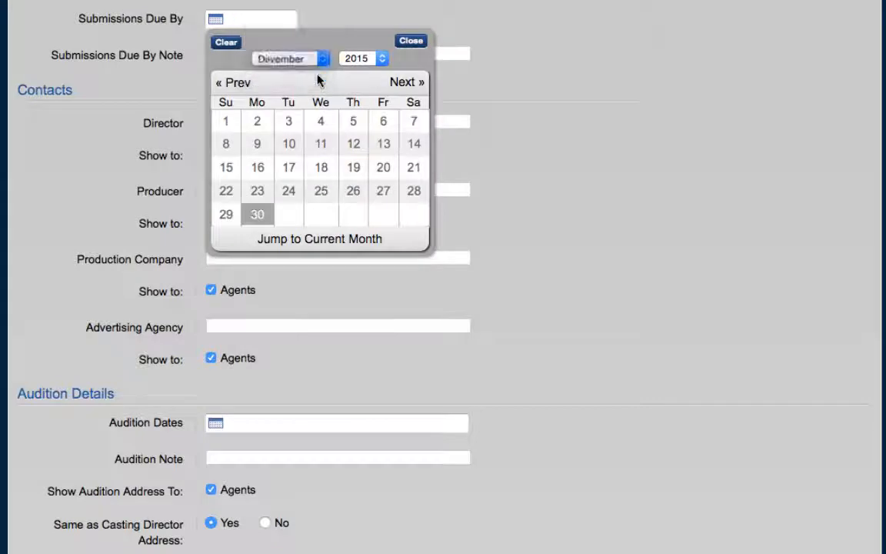
click(354, 146)
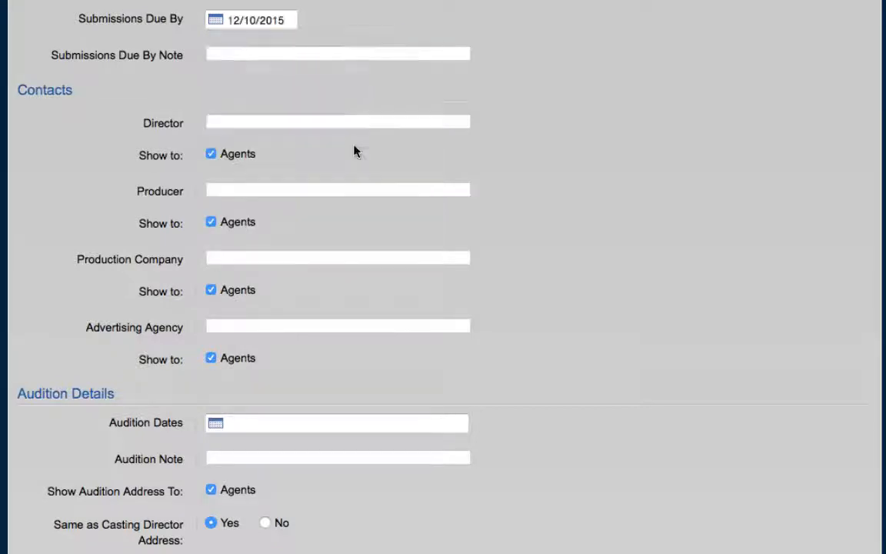
click(329, 55)
text(Pleas)
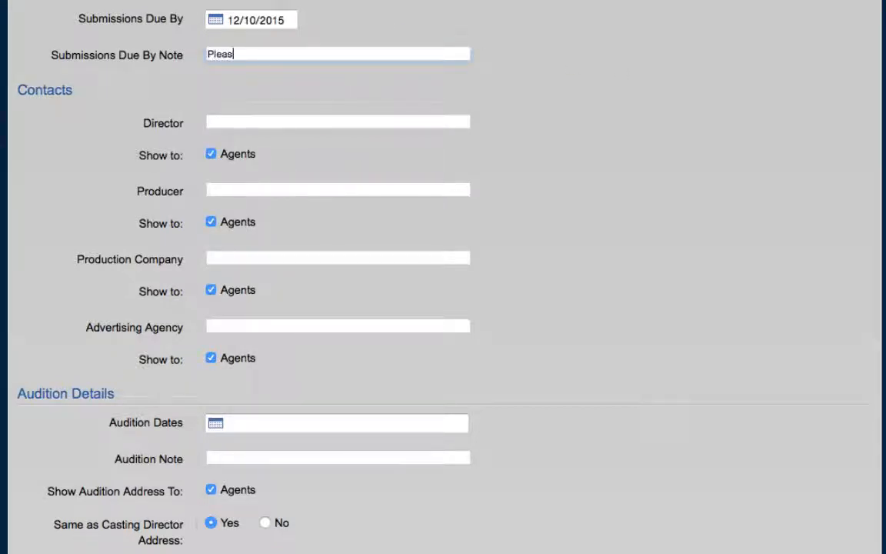
text(e submit ASAP.)
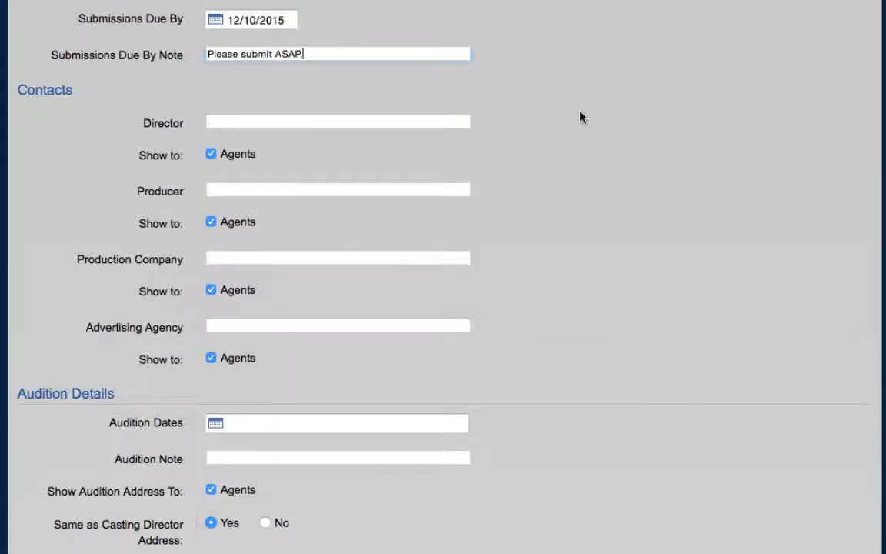
Fill in the director's and producer's names, Number One Production Company as production company and ABCD Advertising Agency as advertising agency.
scroll(581, 117, down, 3)
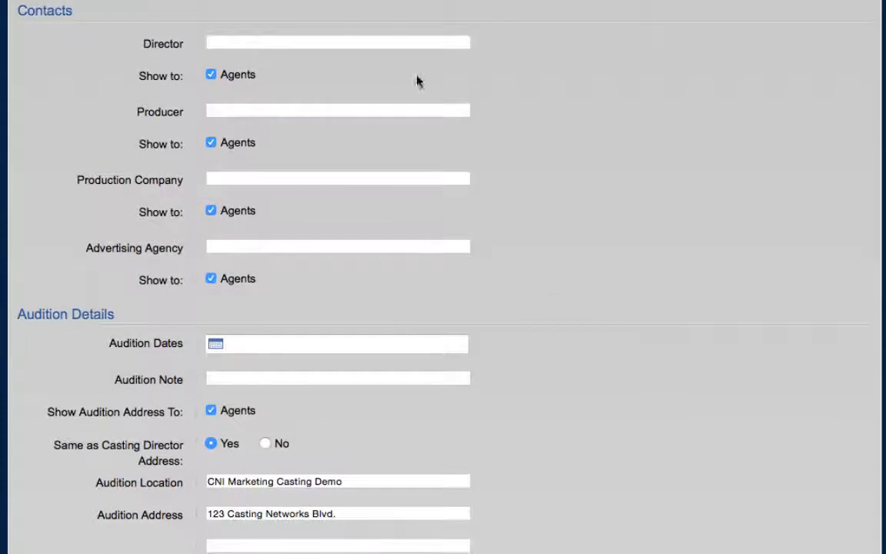
click(330, 42)
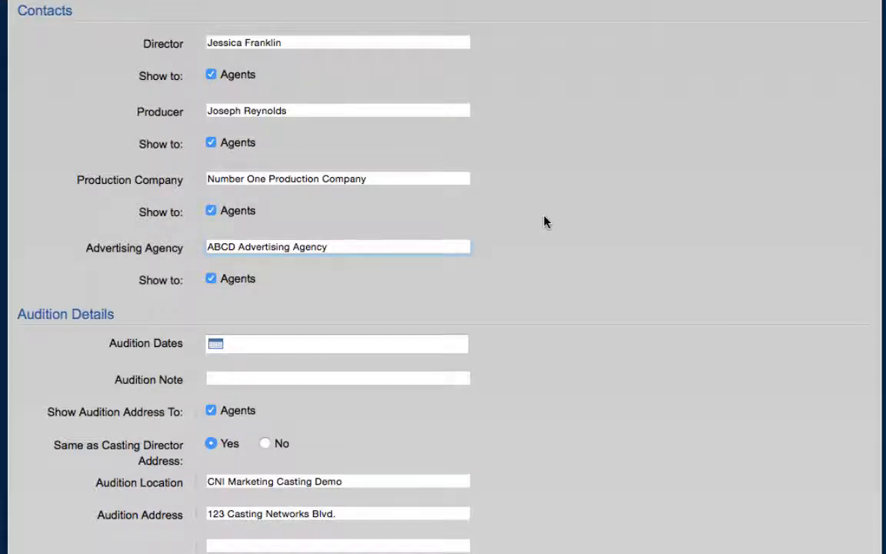
Set the audition dates to 12/10/2015 and 12/11/2015 and add the audition note "Park on street.".
scroll(543, 222, down, 5)
scroll(544, 222, down, 2)
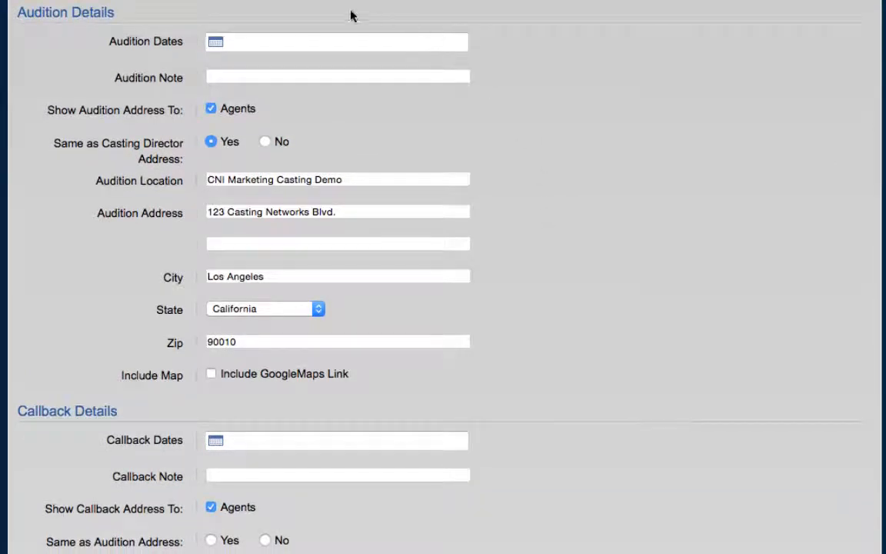
click(216, 43)
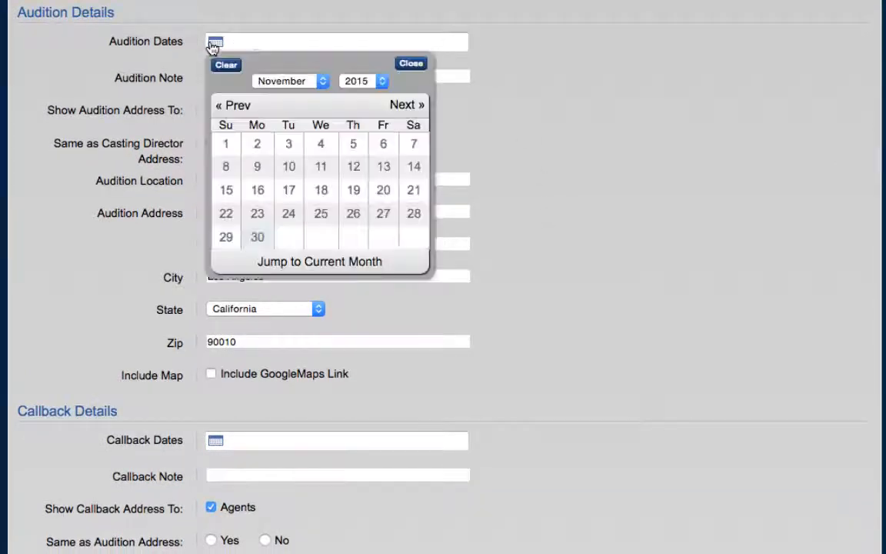
click(322, 82)
click(323, 95)
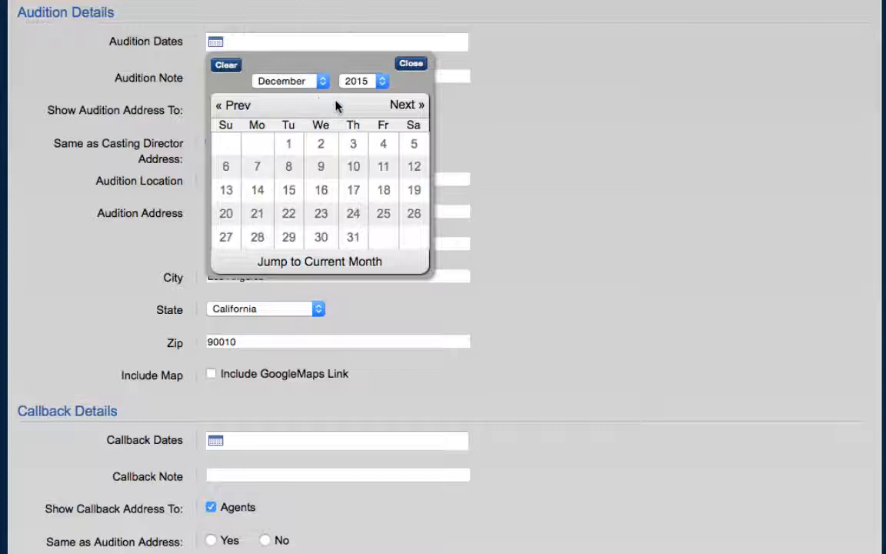
click(353, 166)
click(383, 166)
click(410, 64)
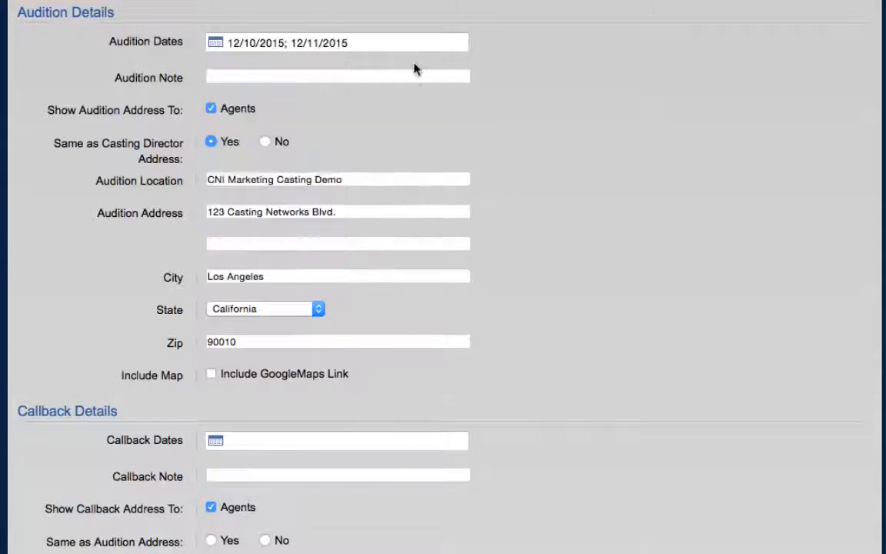
click(345, 73)
text(Park on stre)
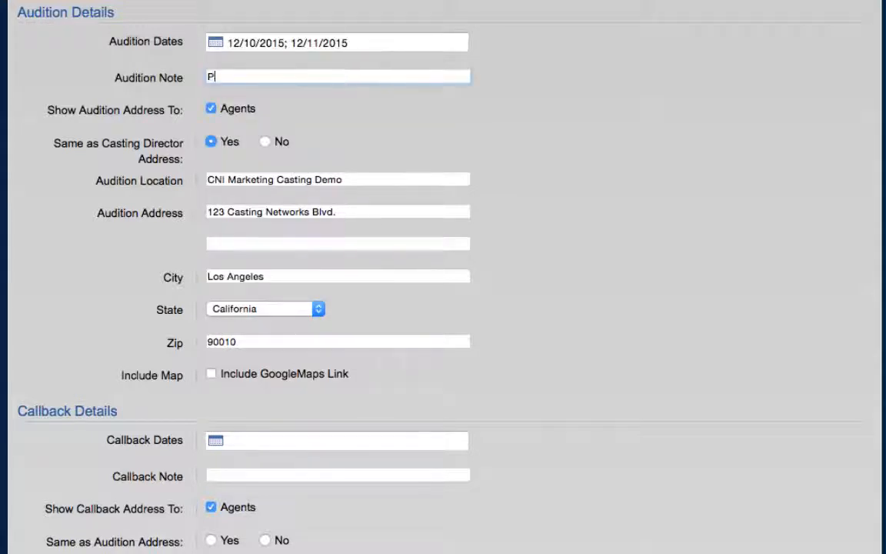
text(et.)
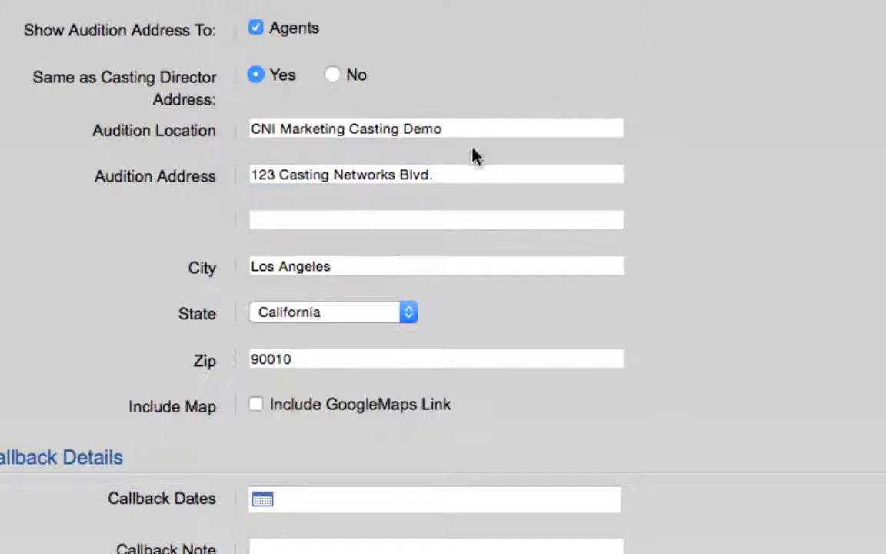
Replace the audition street address with a different one and include a GoogleMaps link for it.
triple_click(462, 176)
text(567 Main St.)
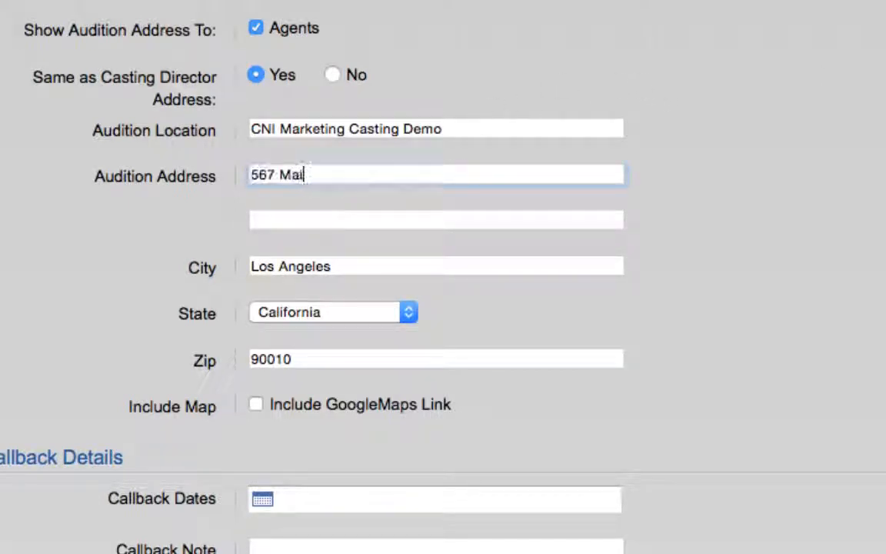
click(716, 203)
click(256, 407)
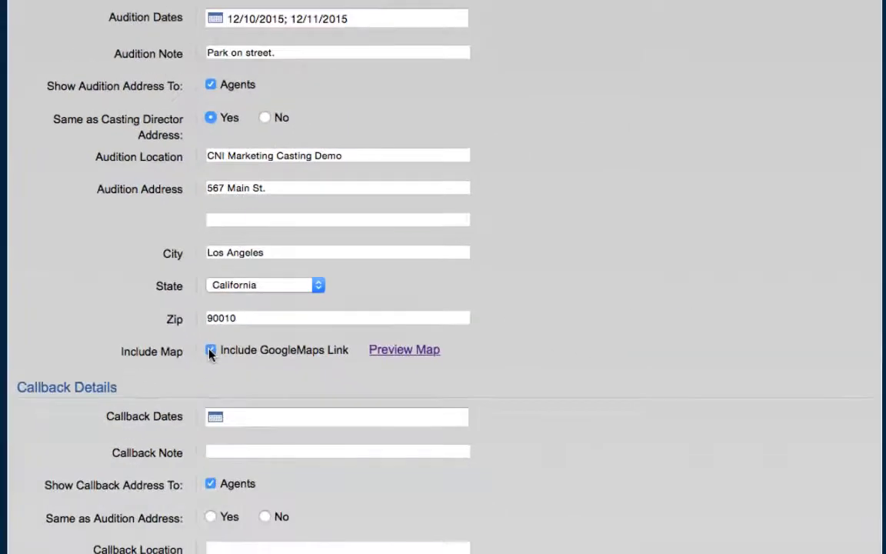
Set the callback date to 12/14/2015 and make the callback address the same as the audition address.
scroll(209, 354, down, 10)
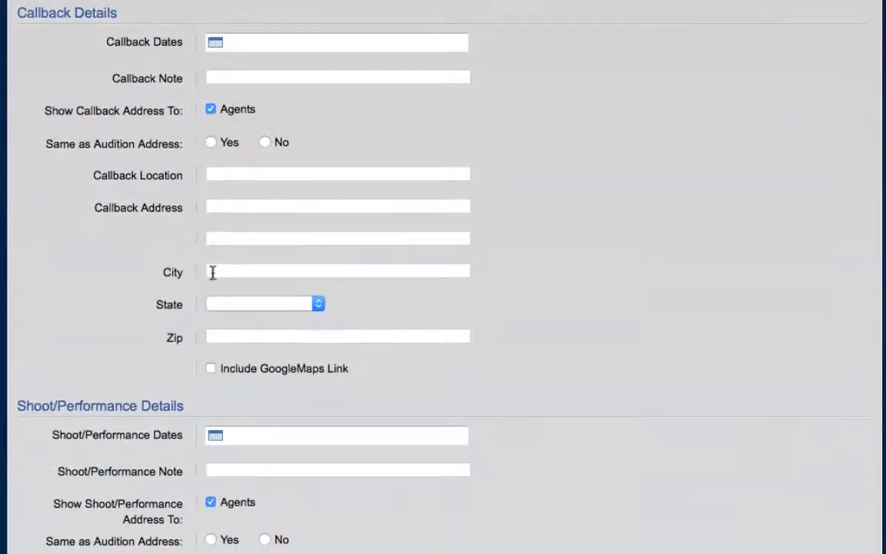
click(215, 45)
click(212, 146)
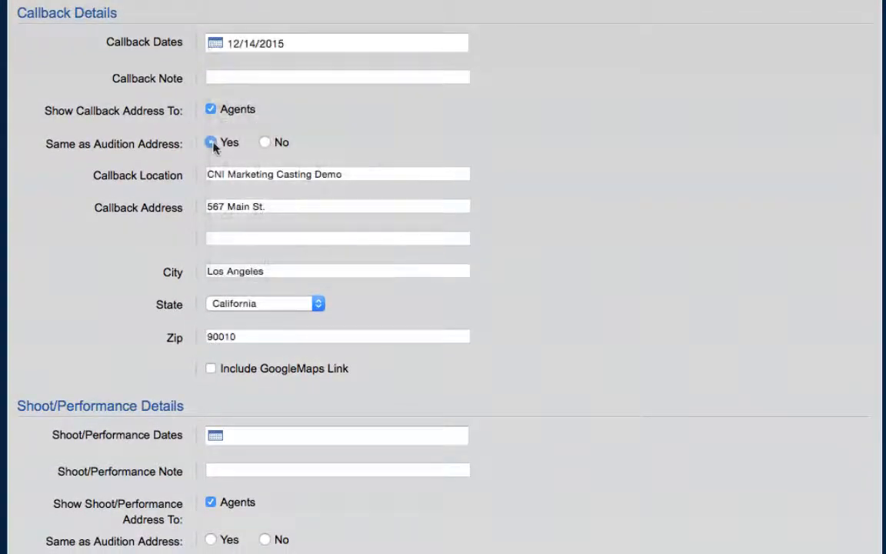
Set the shoot/performance date to 12/16/2015.
scroll(46, 268, down, 7)
scroll(46, 267, down, 2)
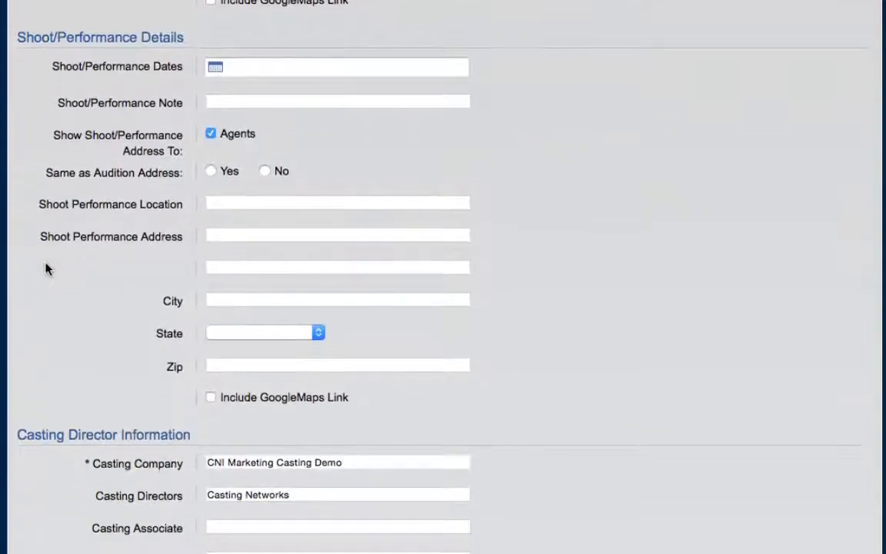
click(217, 69)
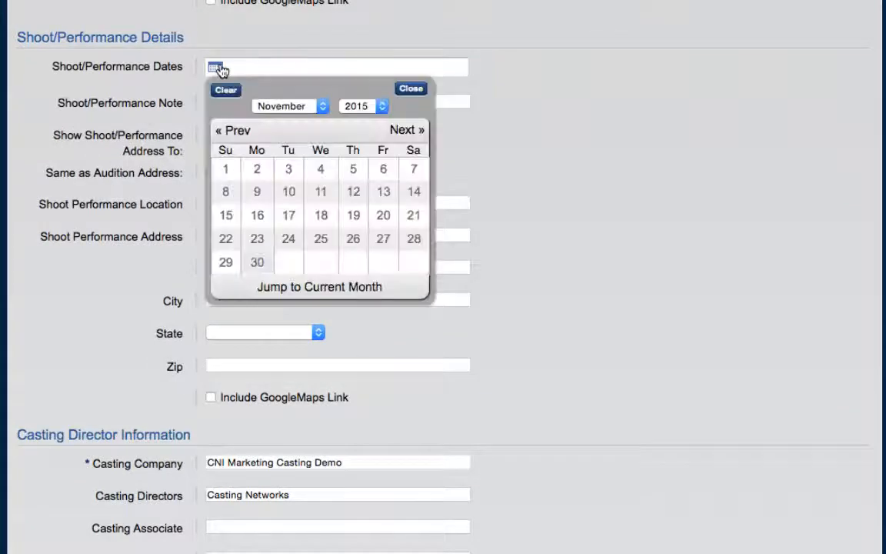
click(271, 105)
click(302, 121)
click(325, 221)
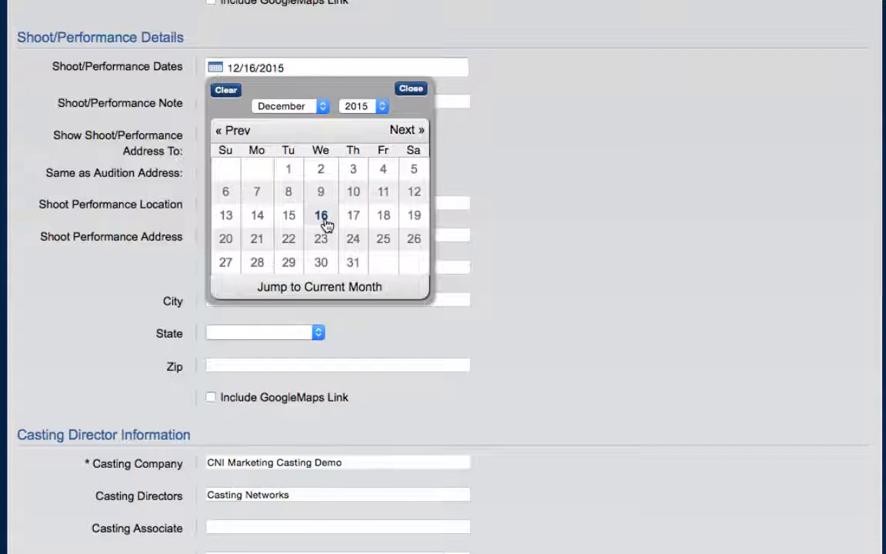
click(410, 89)
Enter the casting associate's and casting coordinator's names and show the casting director contact information to agents.
scroll(559, 191, down, 1)
scroll(559, 191, down, 6)
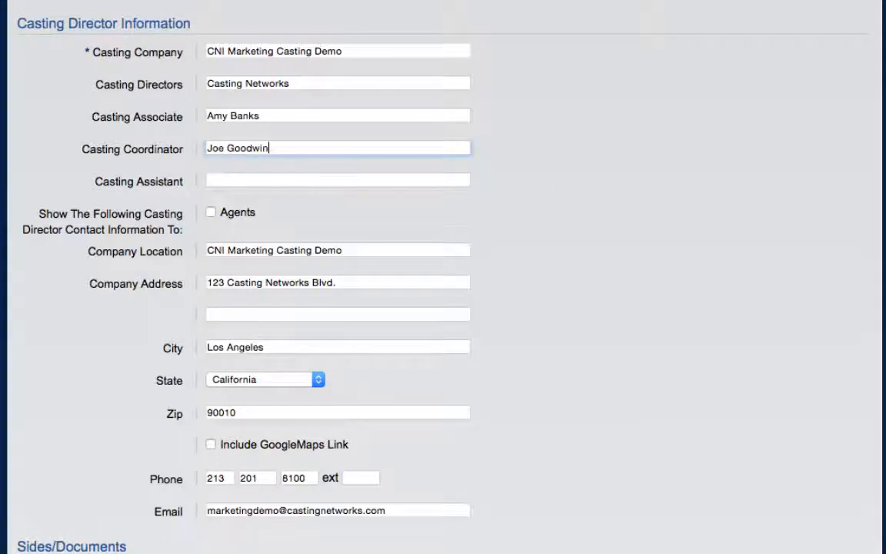
click(211, 213)
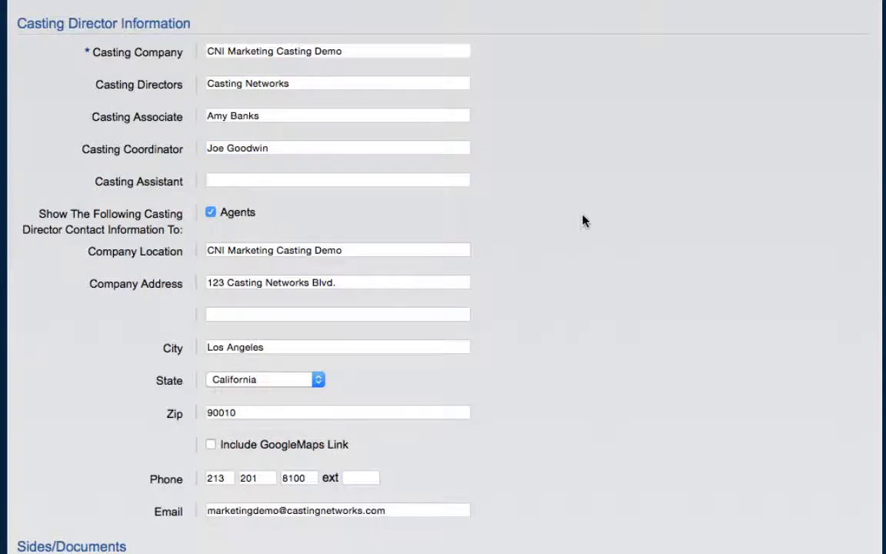
Upload Hero Sides.pdf from the Desktop to the project's sides under the name Hero Sides.
scroll(582, 220, down, 10)
scroll(582, 221, down, 3)
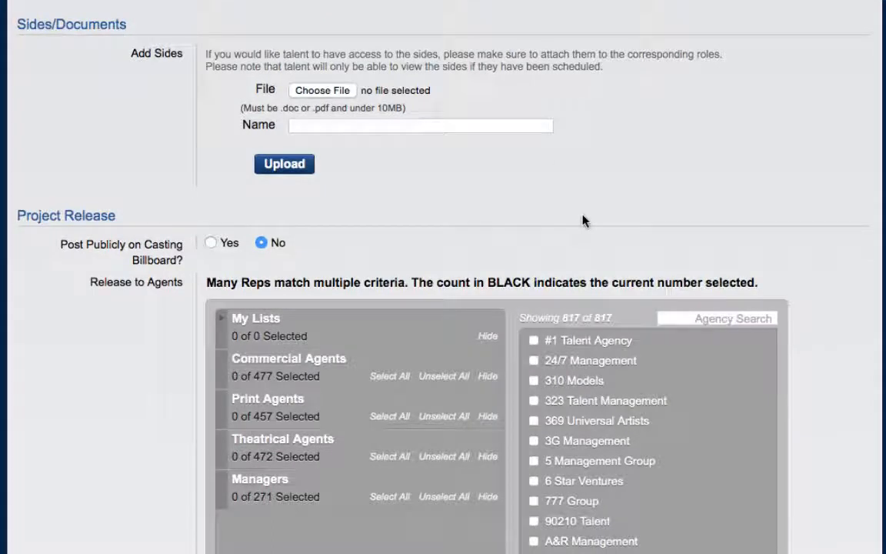
click(346, 90)
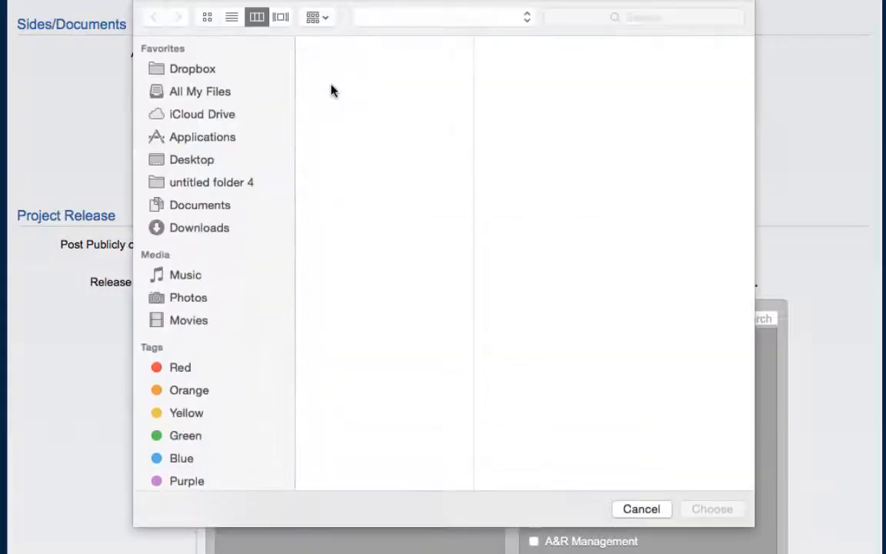
click(350, 92)
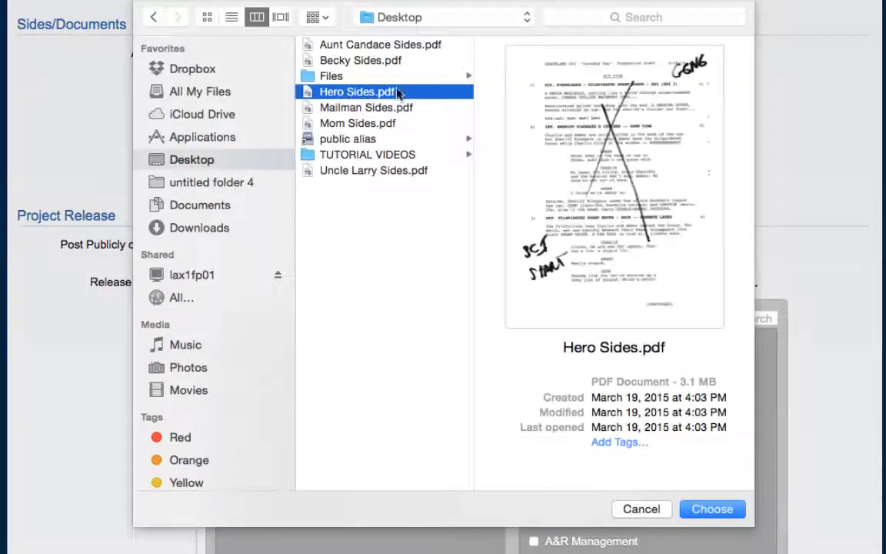
click(709, 509)
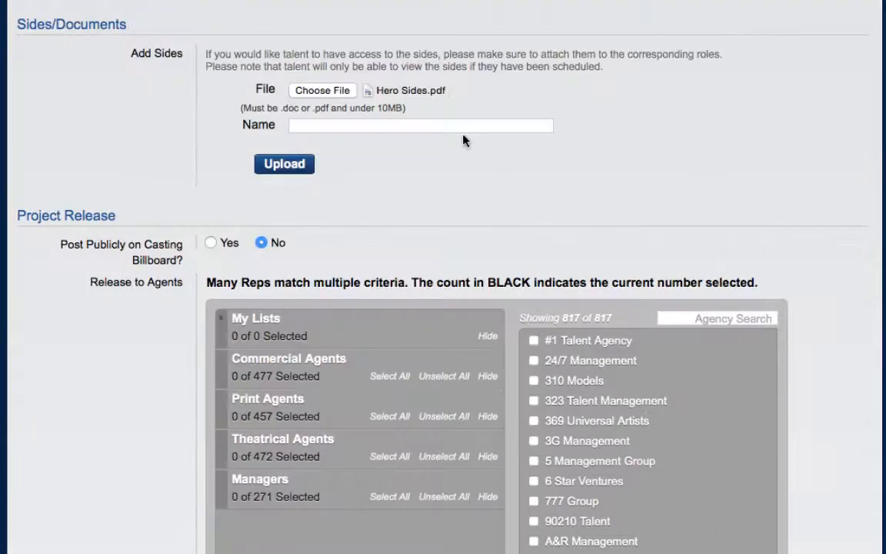
click(463, 128)
text(Hero Sides)
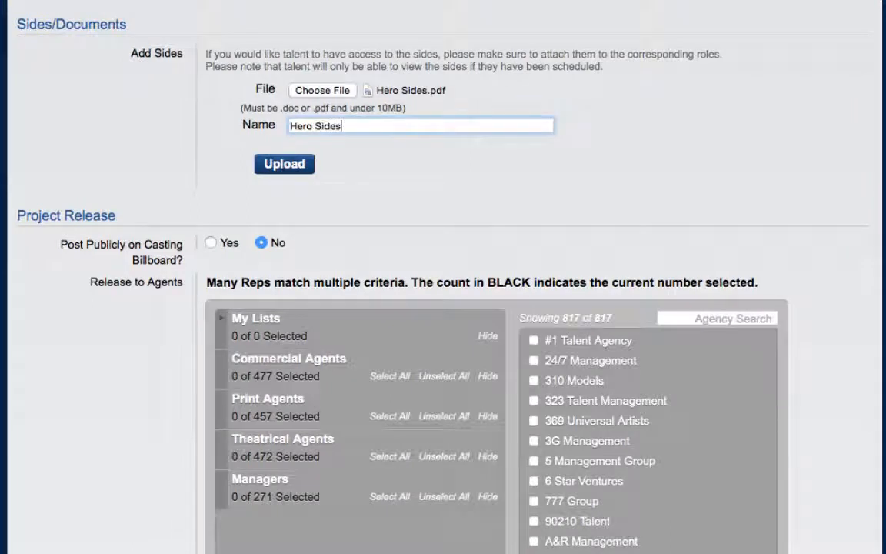
click(282, 166)
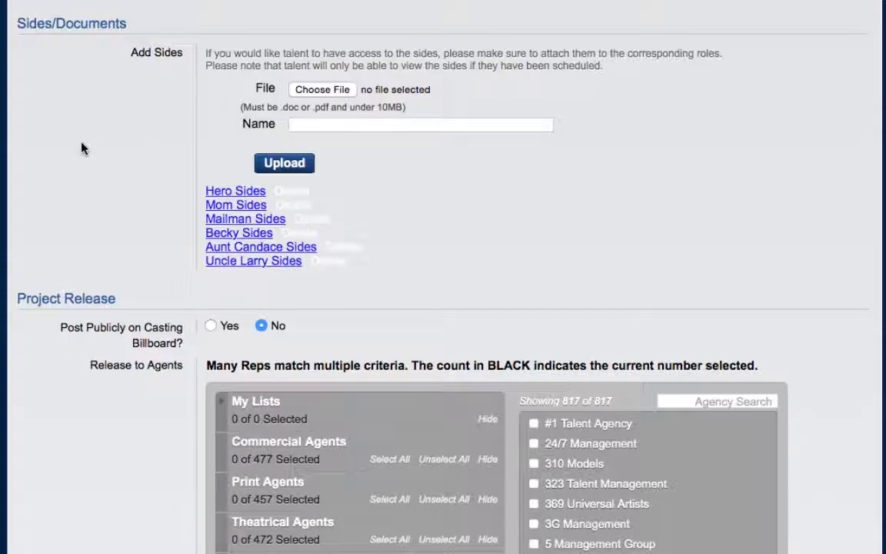
Post the project publicly on the Casting Billboard through 12/10/2015.
scroll(83, 148, down, 5)
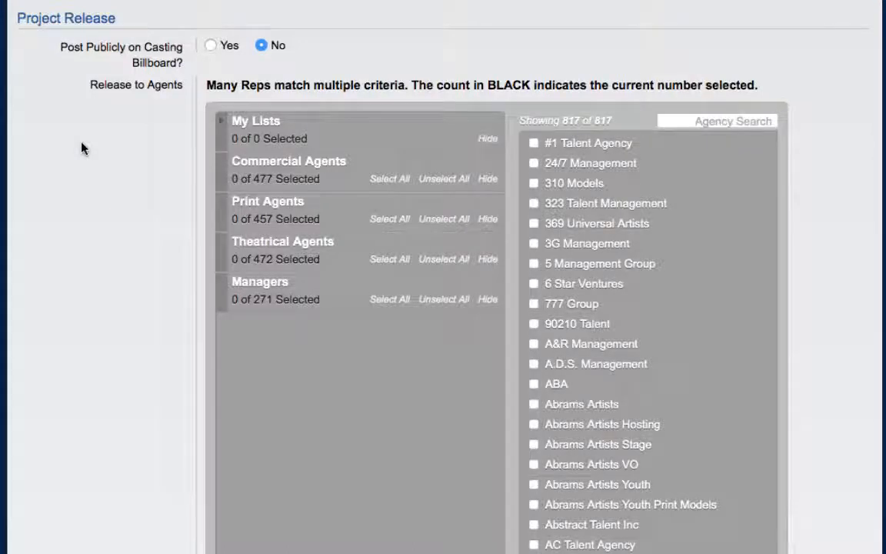
click(211, 47)
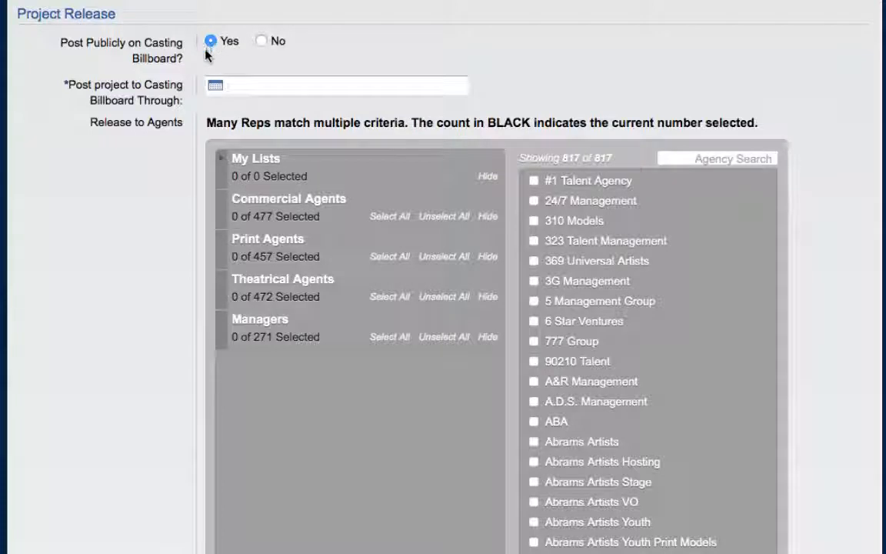
click(216, 86)
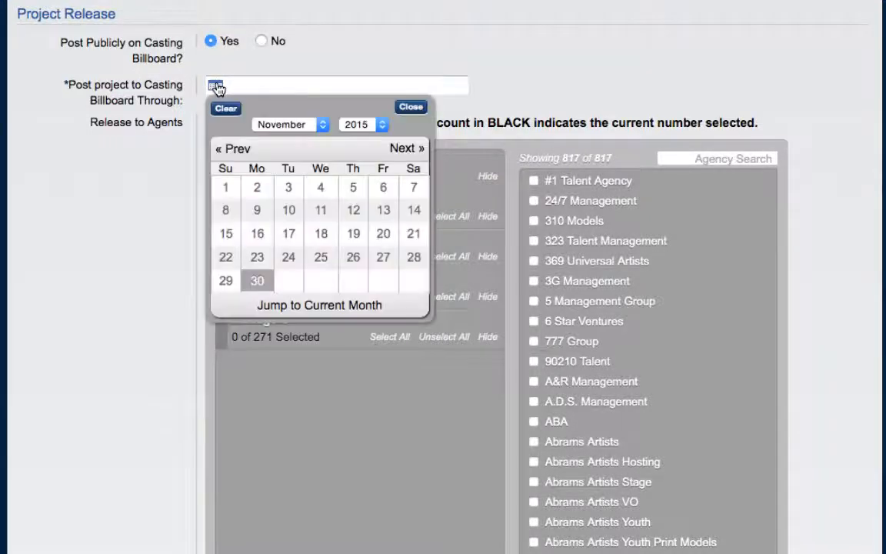
click(288, 125)
click(293, 137)
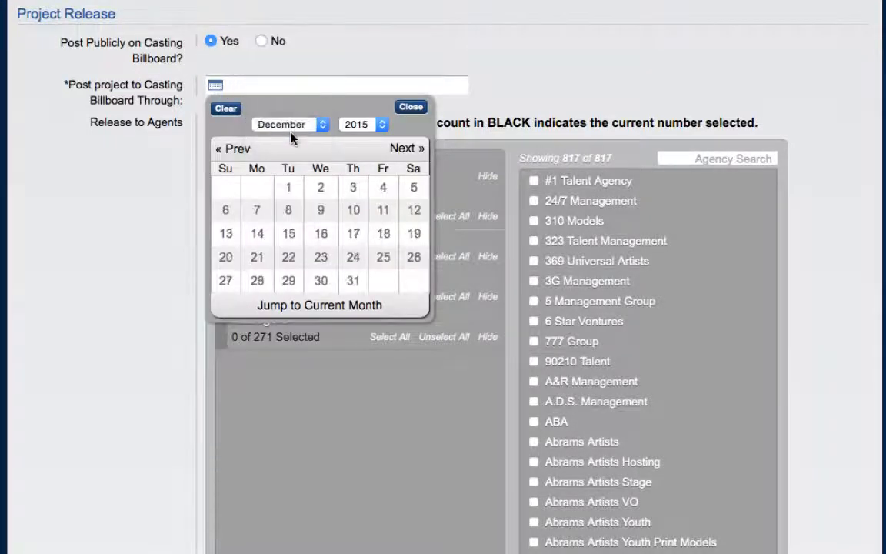
click(352, 211)
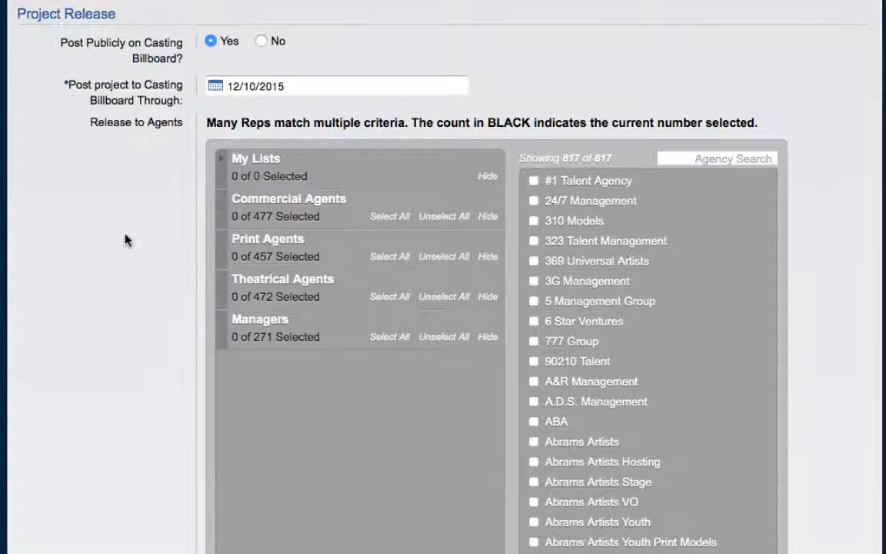
Try releasing to 369 Universal Artists, 777 Group and Abrams Artists, select all reps, and clear the whole selection.
scroll(126, 236, down, 3)
scroll(125, 234, down, 1)
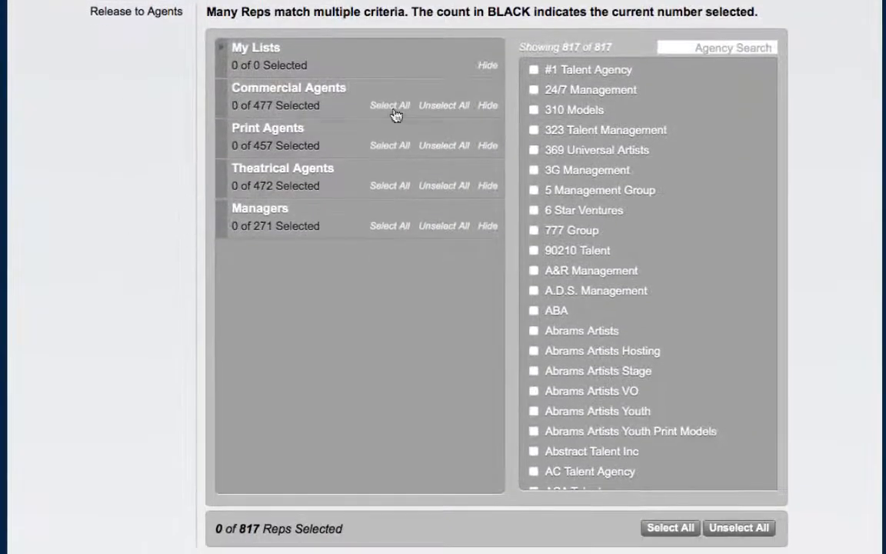
click(533, 151)
click(534, 230)
click(534, 330)
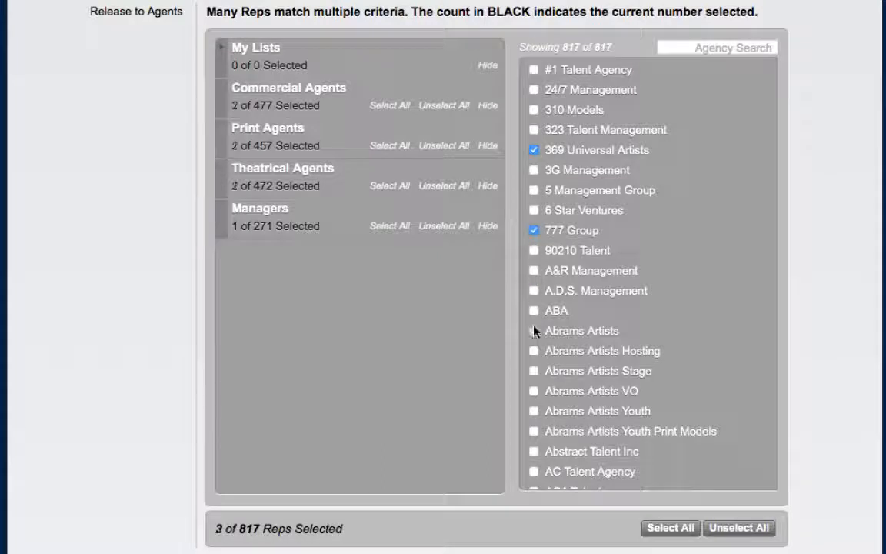
click(670, 528)
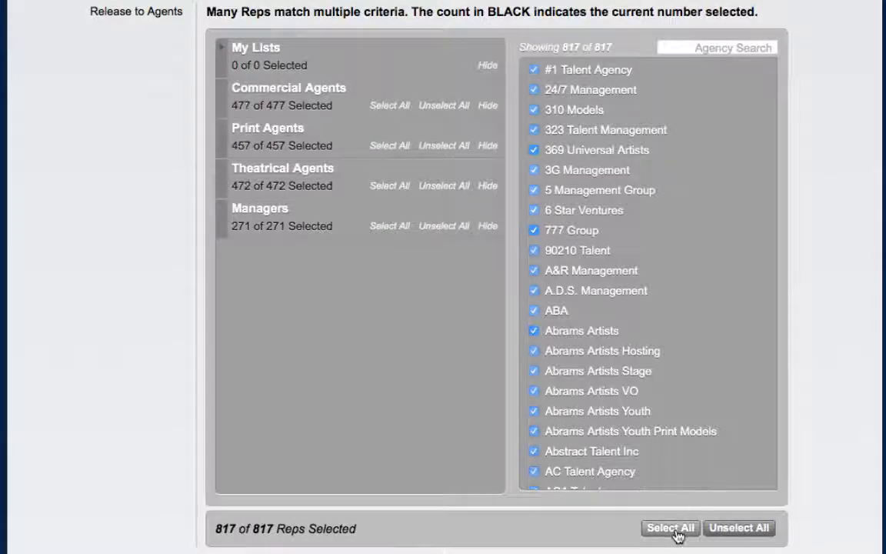
click(750, 530)
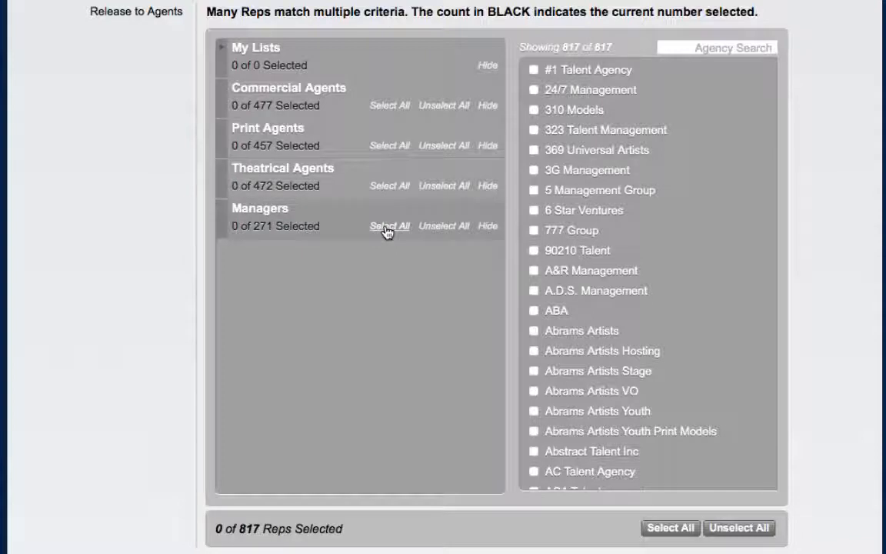
Look through the custom agency lists under My Lists, and save the project to continue to its overview.
click(223, 52)
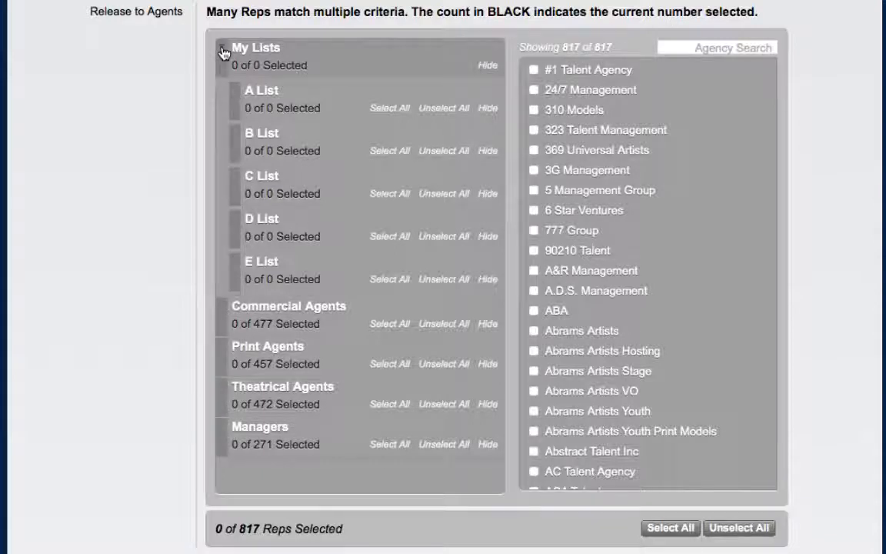
click(222, 52)
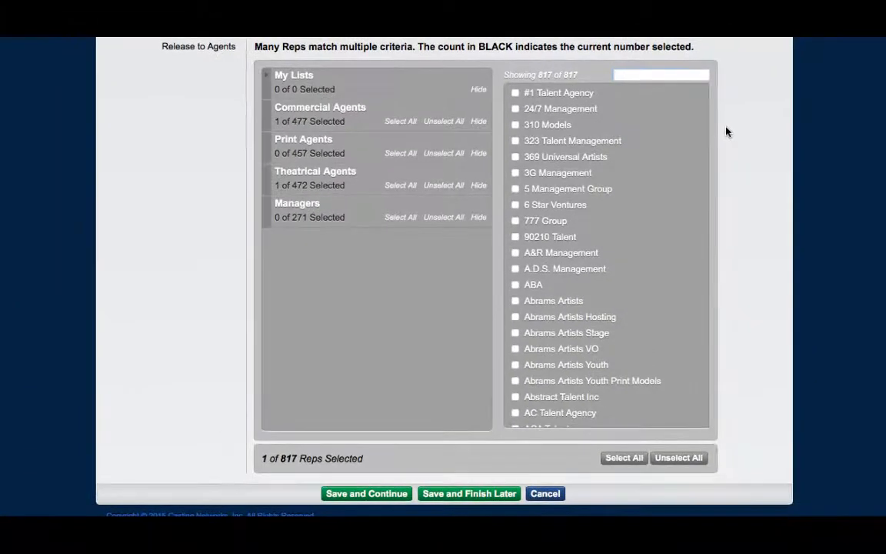
click(373, 493)
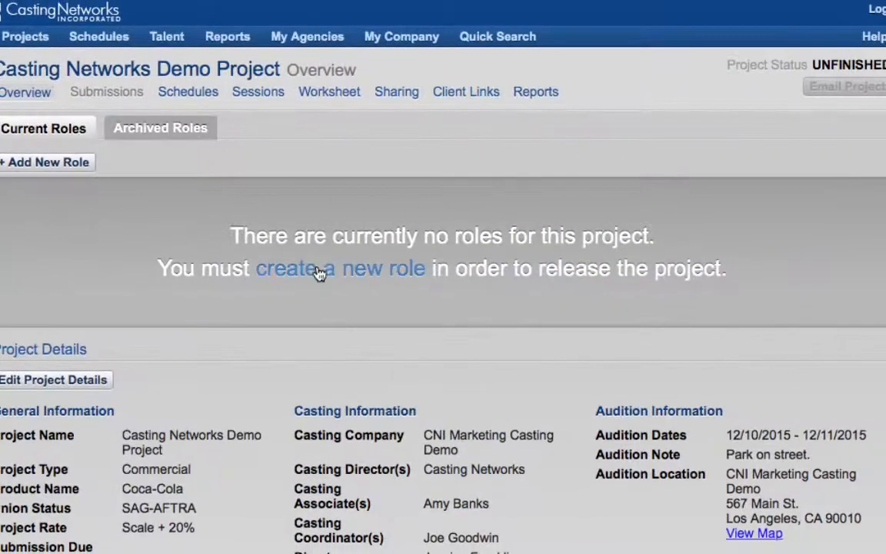
Create a new role named Hero for All Spots with a role rate of Scale + 20%.
click(318, 269)
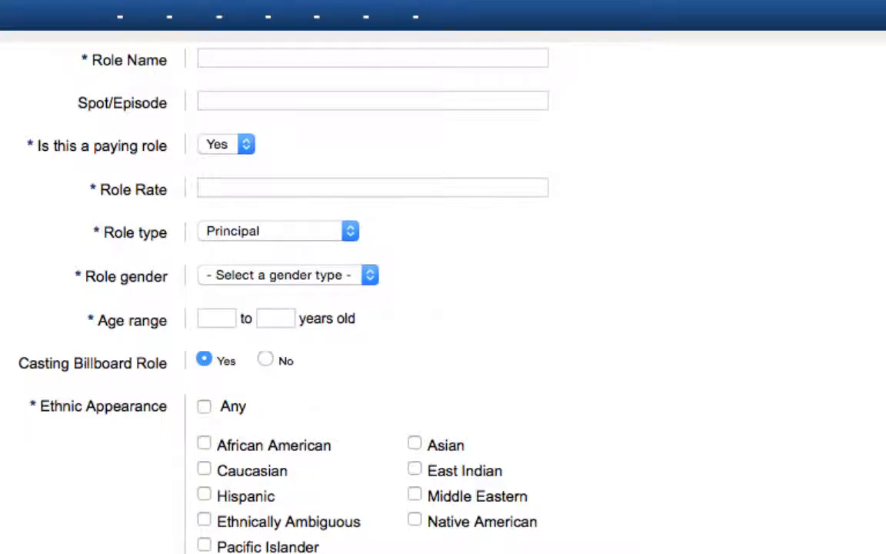
click(218, 57)
text(Hero)
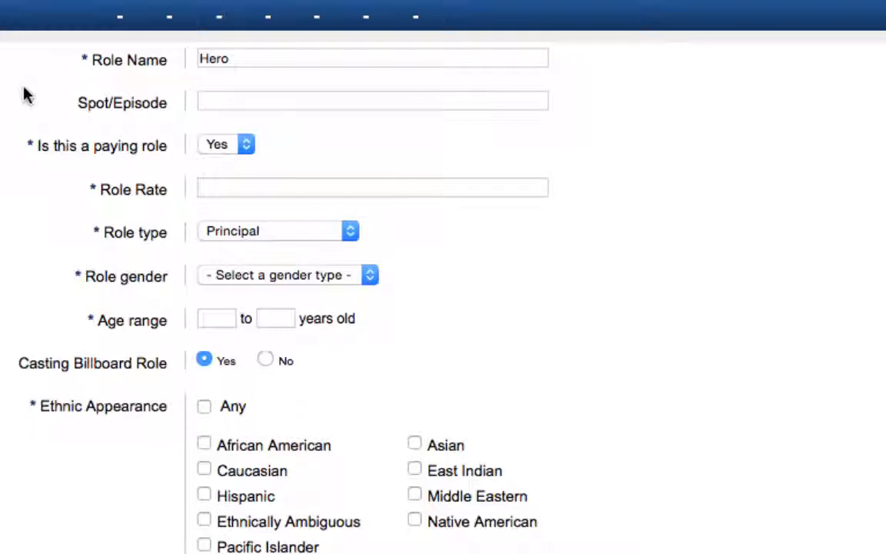
click(214, 101)
text(All Spots)
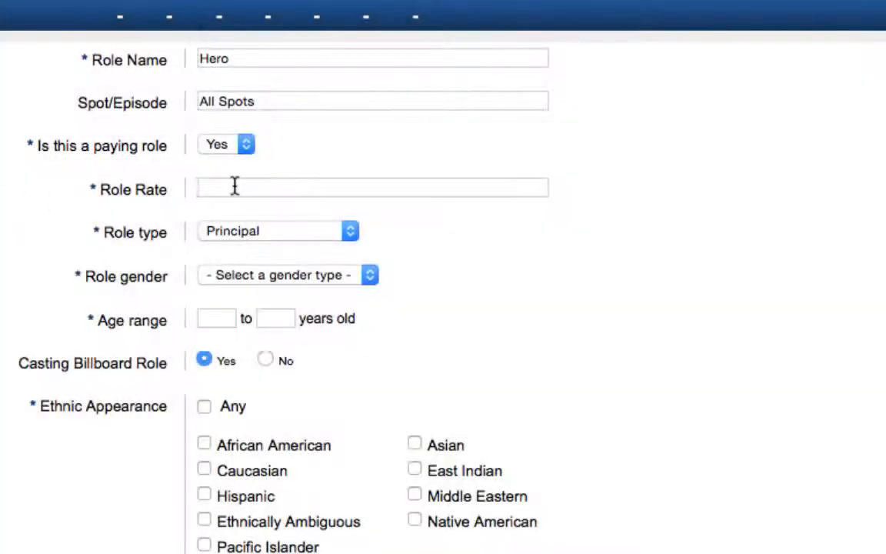
click(202, 187)
text(Scale + )
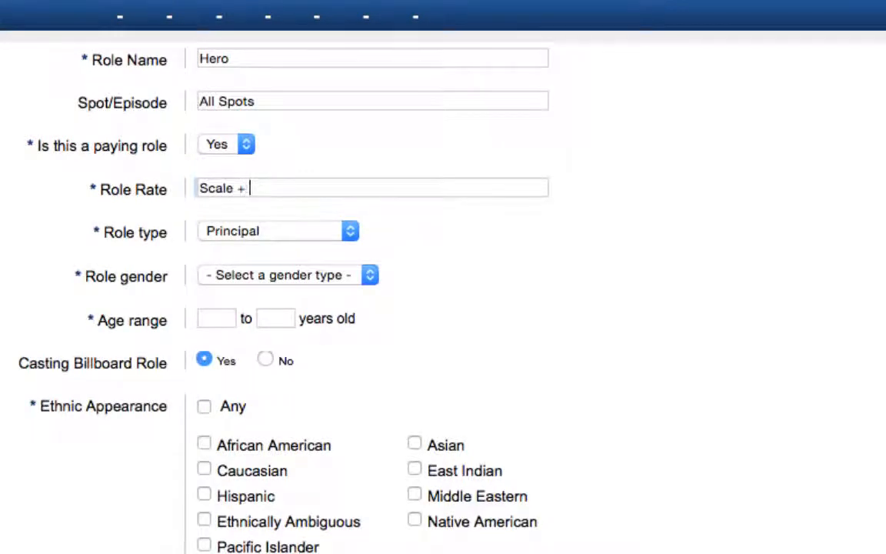
text(20%)
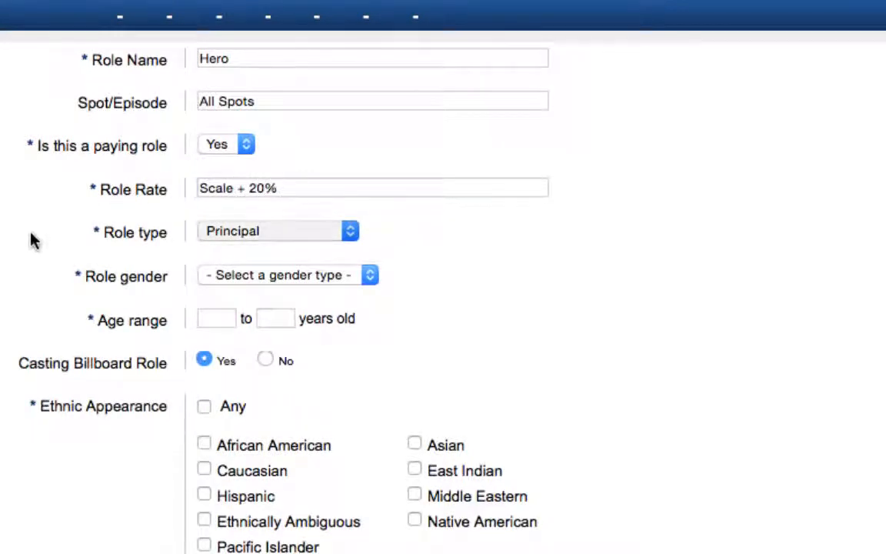
key(Tab)
Keep the role type as Principal, set the gender to Female and the age range to 25 to 35 years.
click(351, 231)
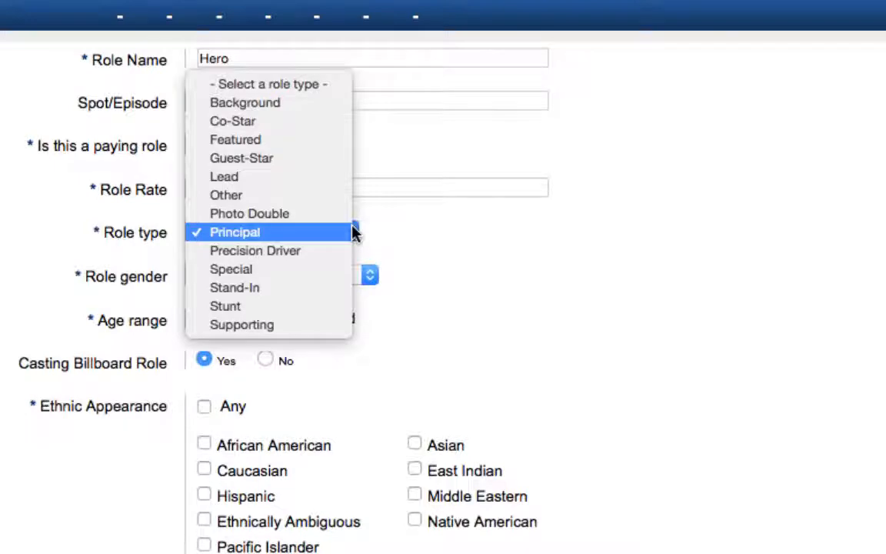
click(352, 231)
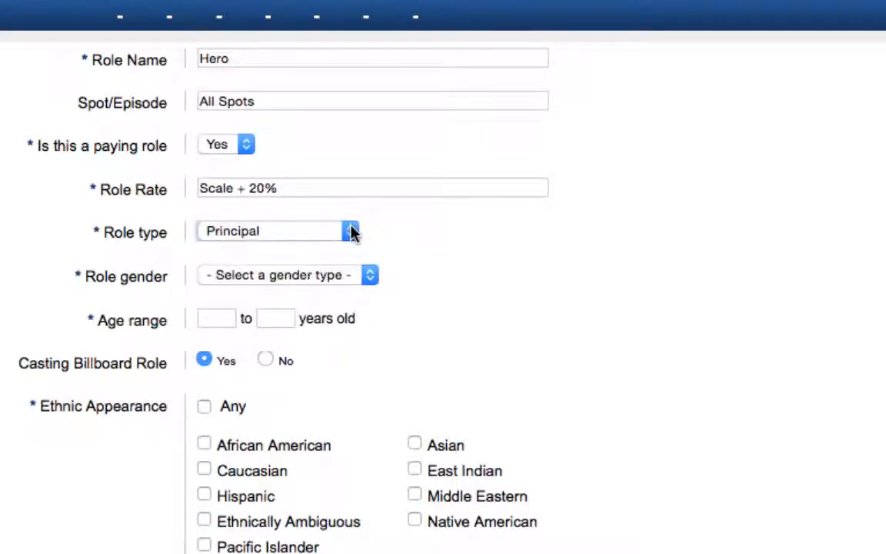
click(374, 274)
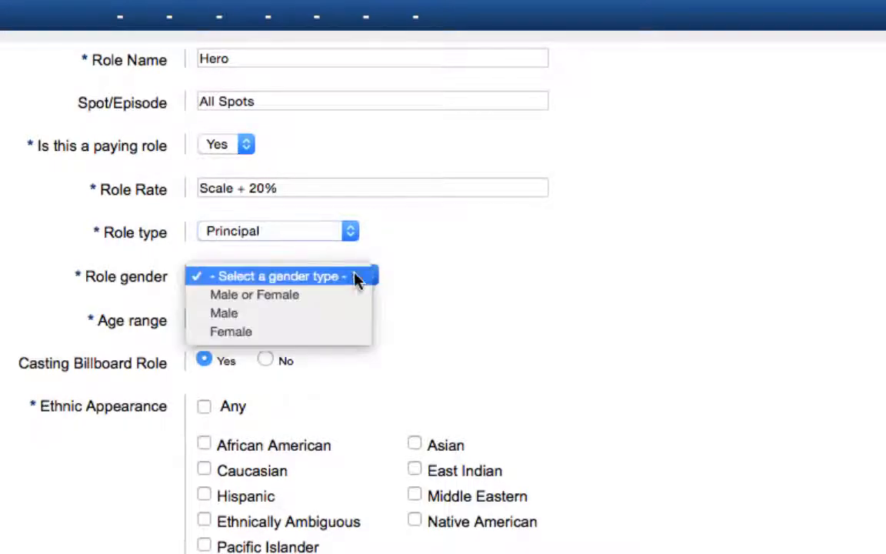
click(256, 332)
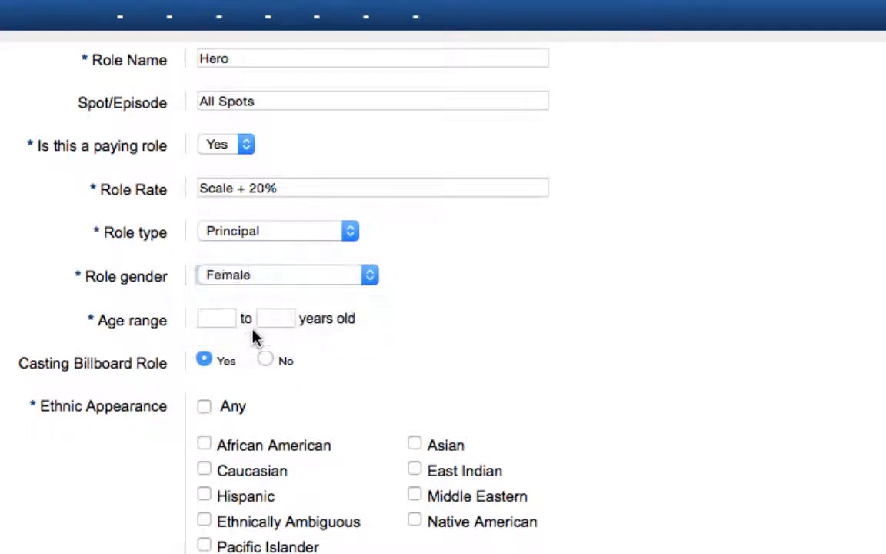
click(226, 316)
text(25)
key(Tab)
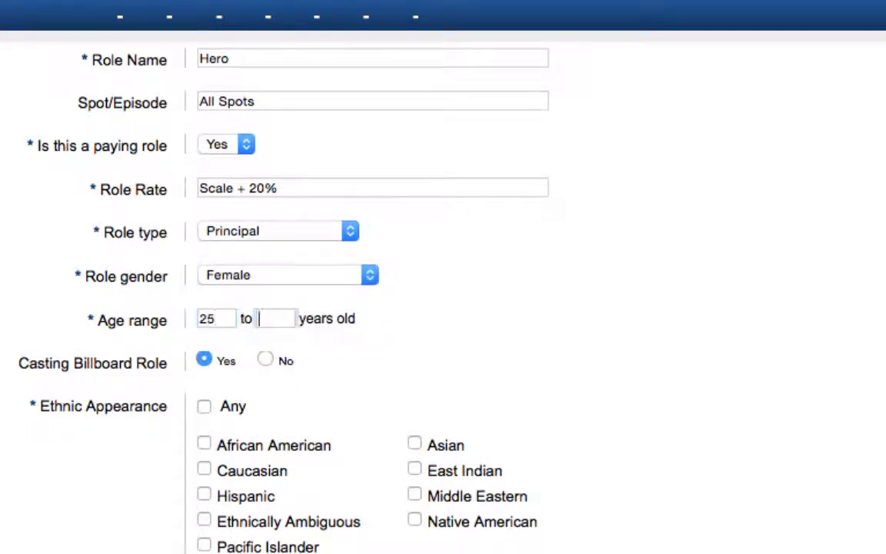
text(35)
click(35, 502)
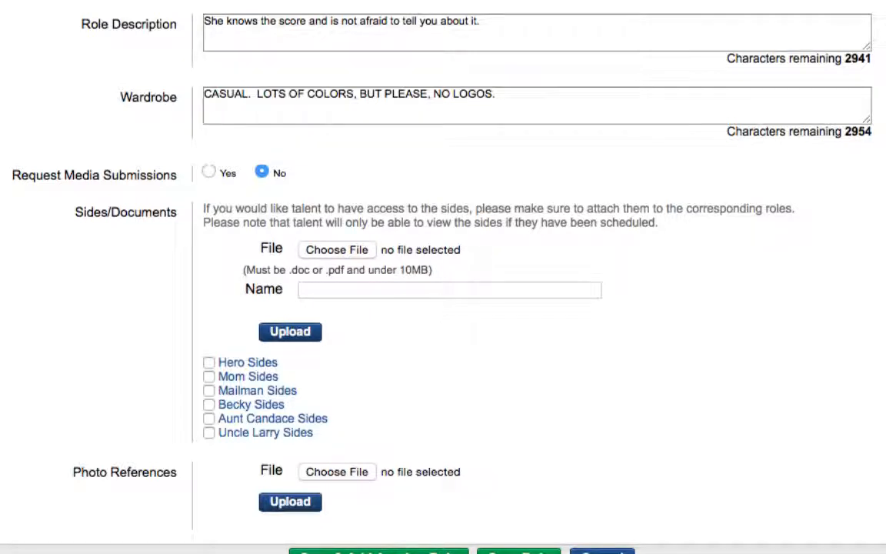
Request media submissions for the role with the instructions "Please submit a video of the talent riding on a horse.".
click(209, 173)
text(Please su)
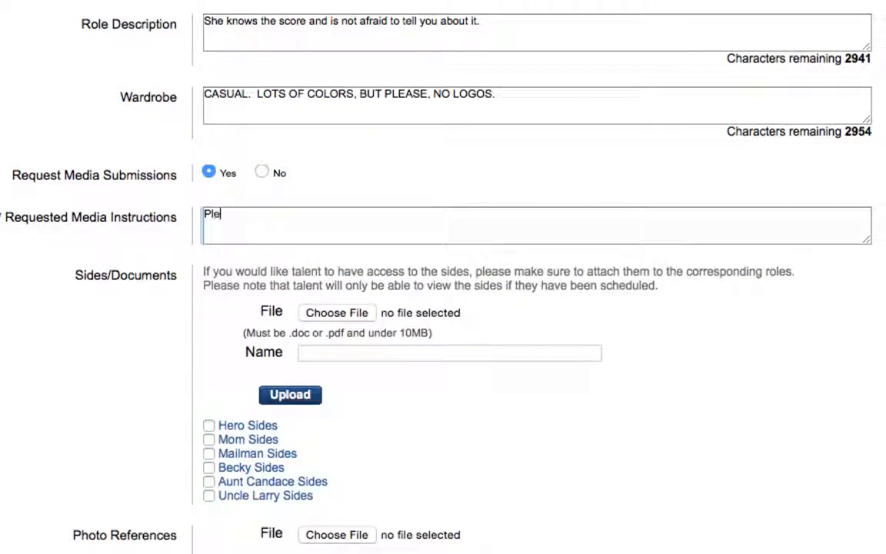
text(bmit a)
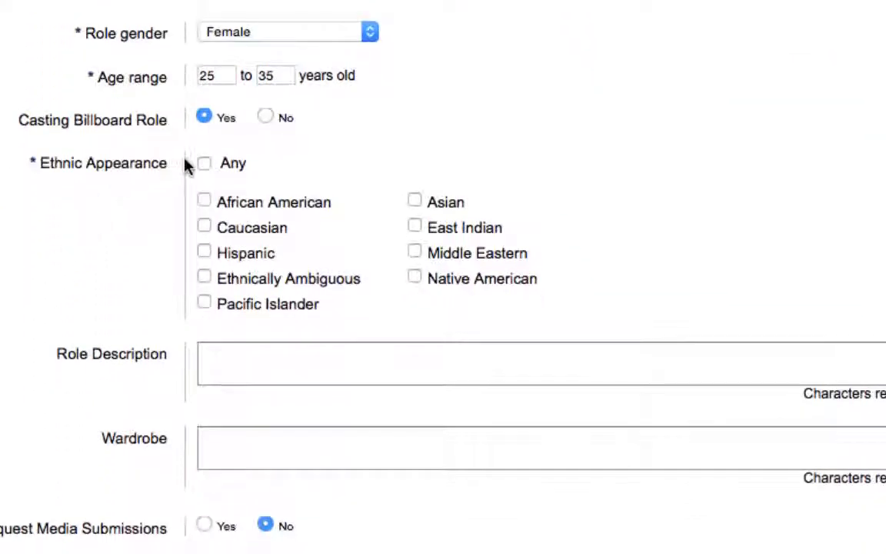
Allow any ethnic appearance and enter the role description "She knows the score and is not afraid to tell you about it.".
click(204, 164)
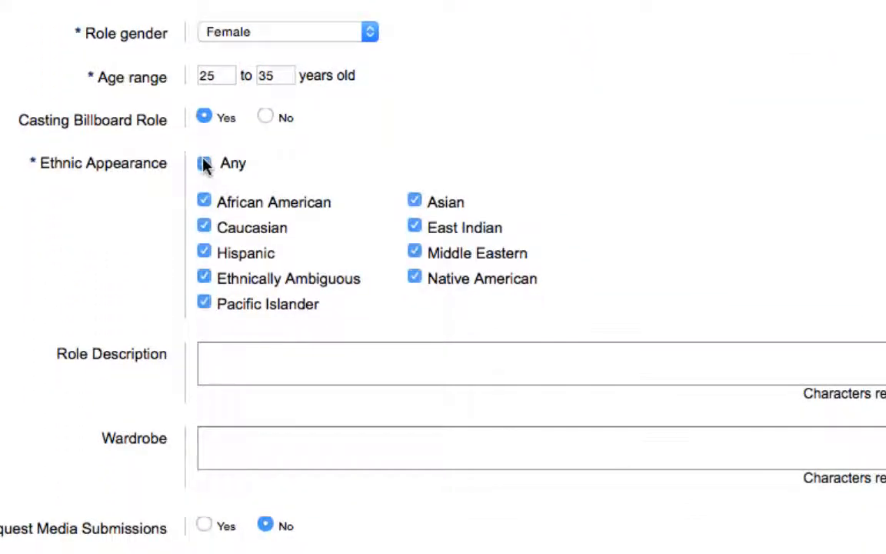
scroll(208, 350, down, 10)
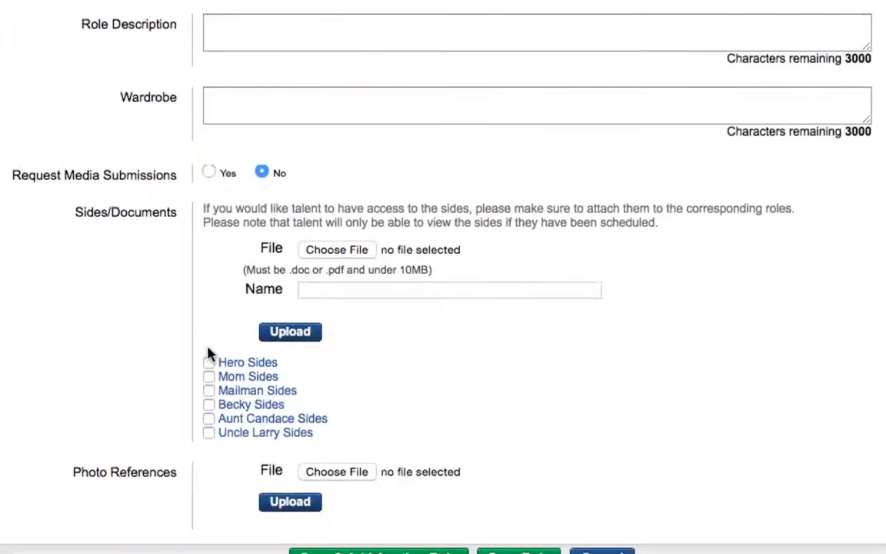
click(275, 32)
text(She knows the score and is not afraid to tell you about it.)
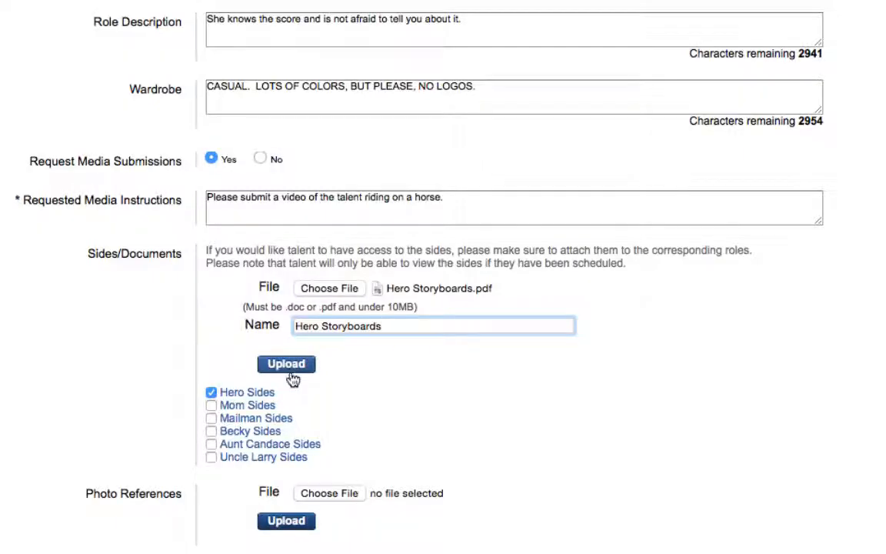
Upload the Hero Storyboards document to the role's sides.
click(291, 373)
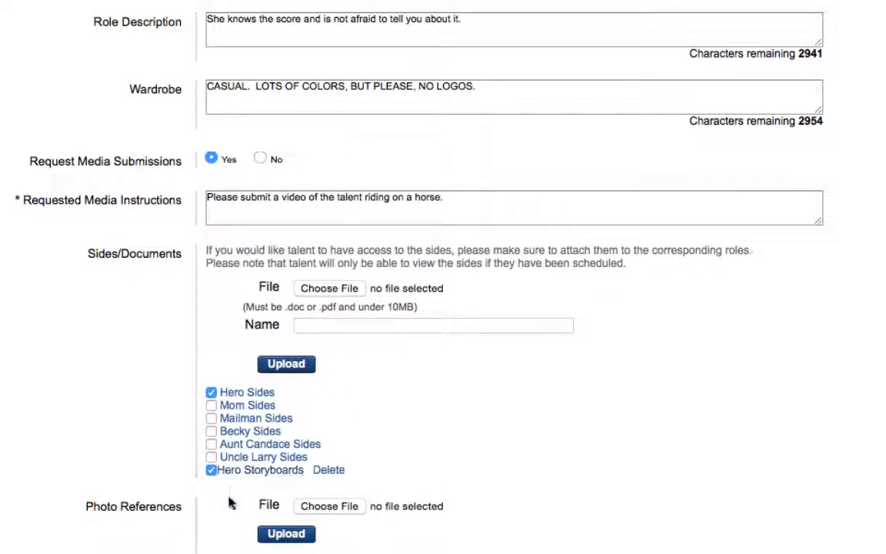
scroll(229, 502, down, 5)
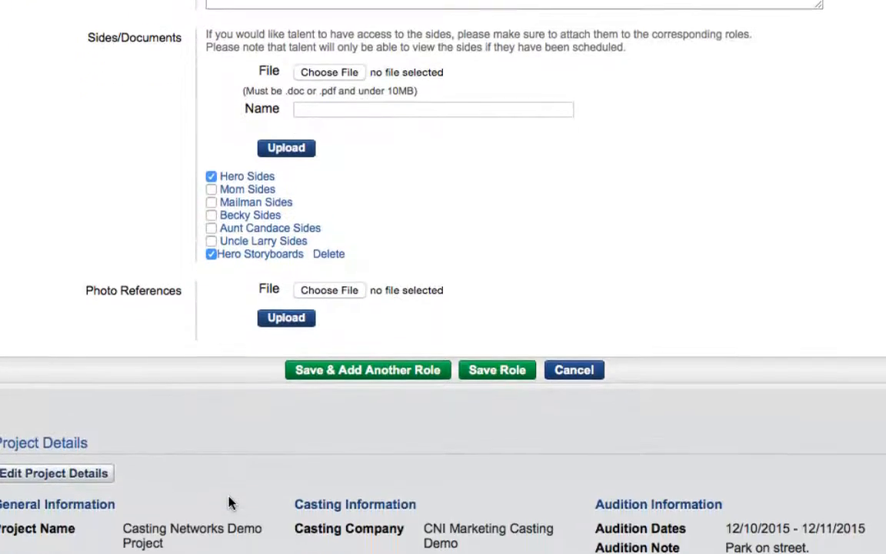
scroll(229, 502, down, 1)
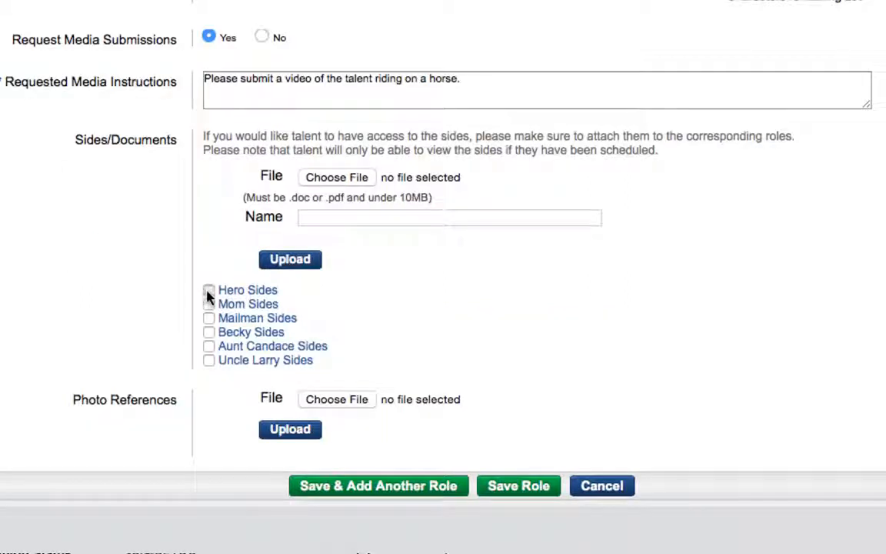
Attach the existing Hero Sides to the role and add Hero Storyboards.pdf as a document named Hero Storyboards.
click(208, 290)
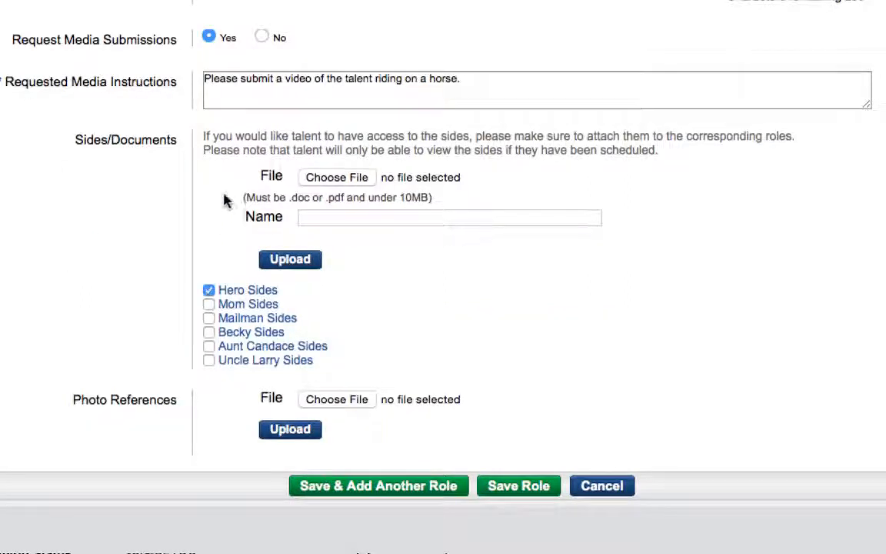
click(337, 178)
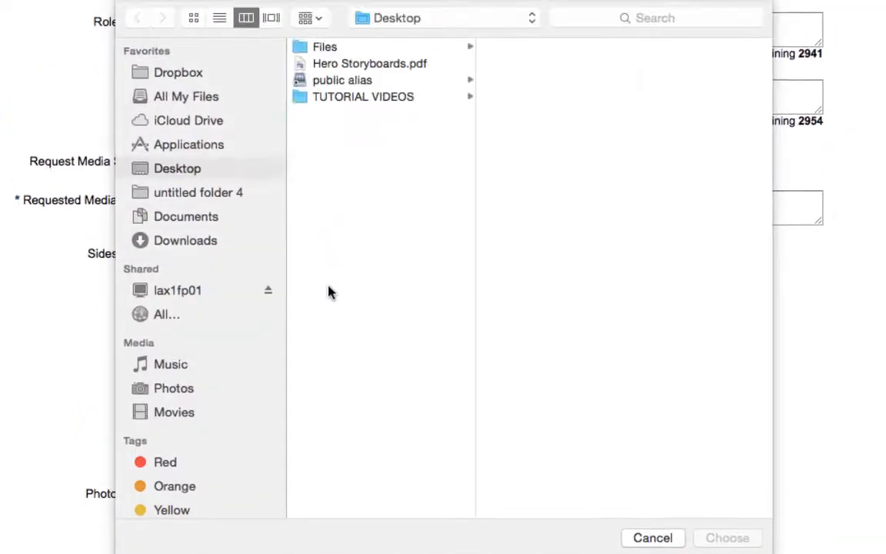
click(361, 65)
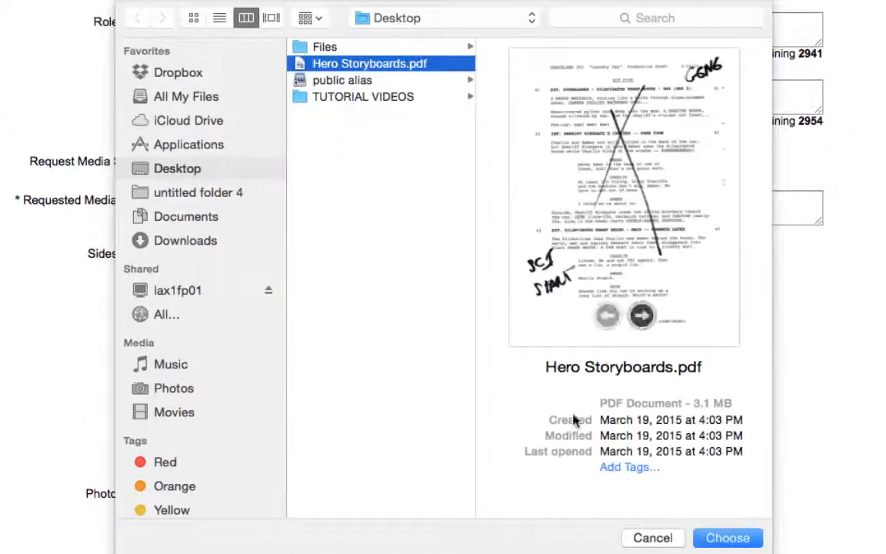
click(727, 538)
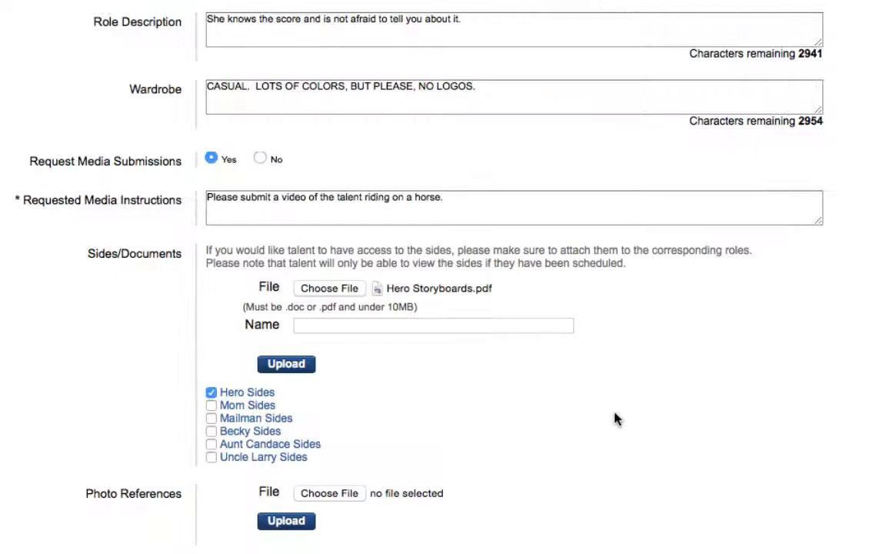
click(485, 325)
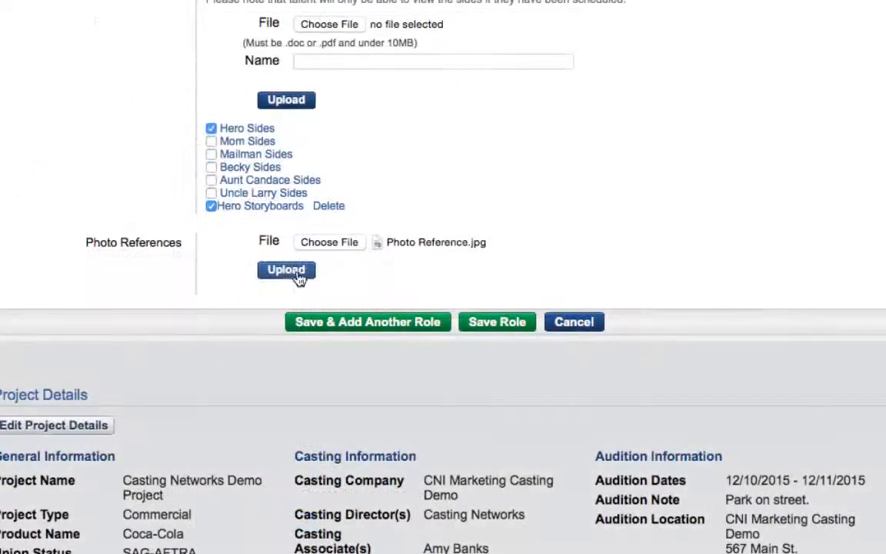
Upload a photo reference for the role and save the role.
click(297, 275)
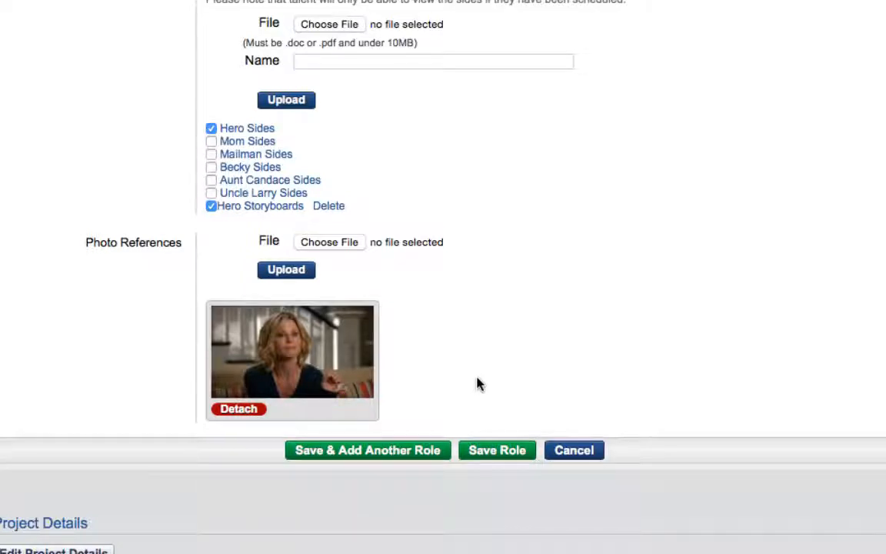
click(493, 457)
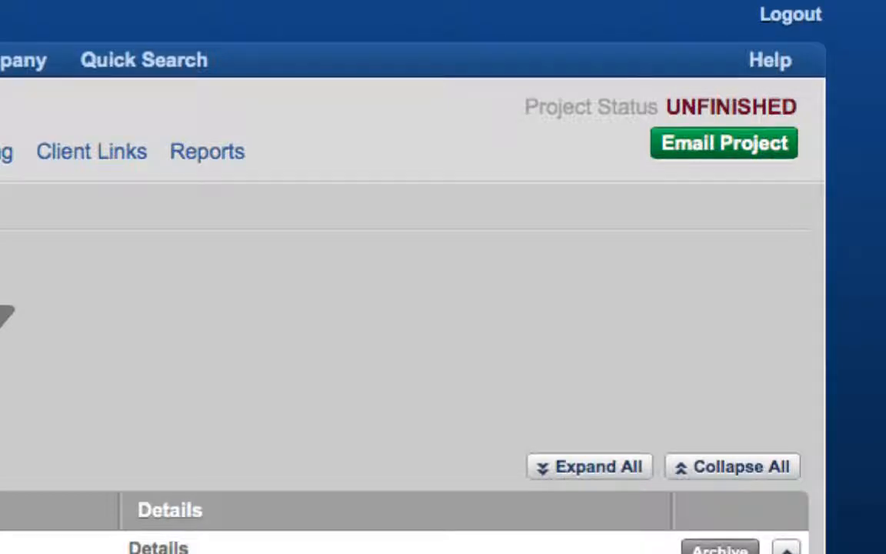
Start the project email and exclude the Uncle Larry and Aunt Candace roles from the Casting Billboard release, keeping only Hero.
click(716, 155)
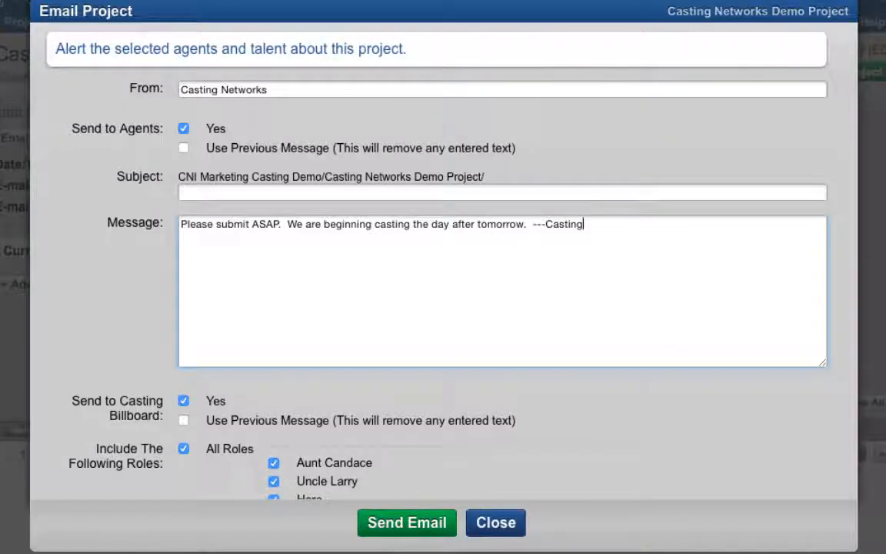
scroll(443, 292, down, 2)
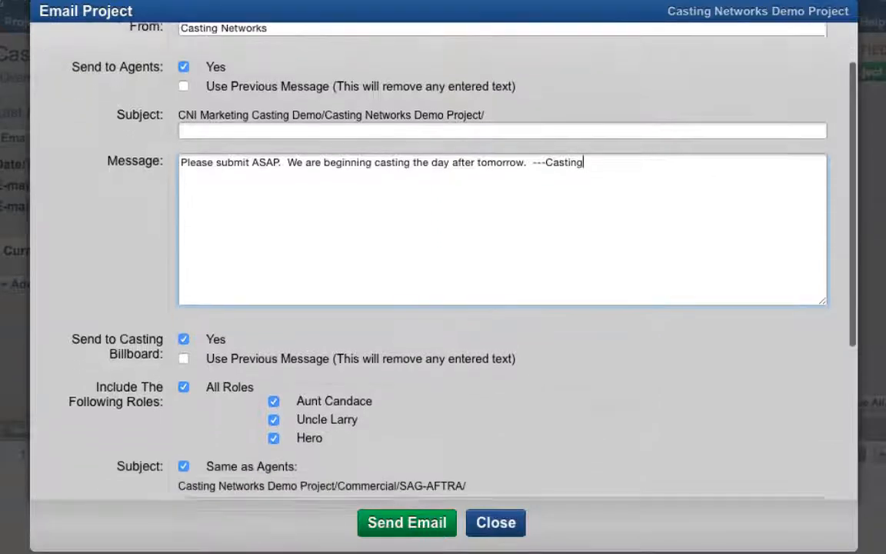
scroll(443, 292, down, 5)
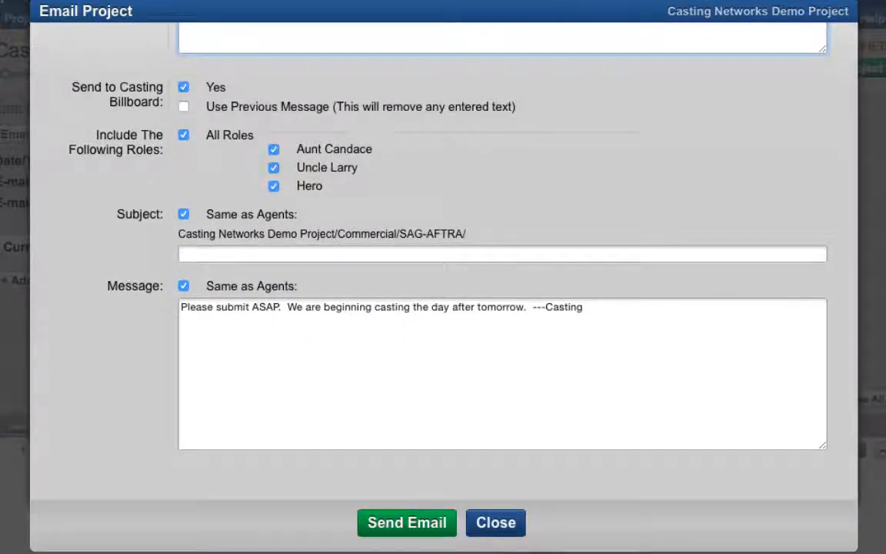
click(274, 169)
click(274, 150)
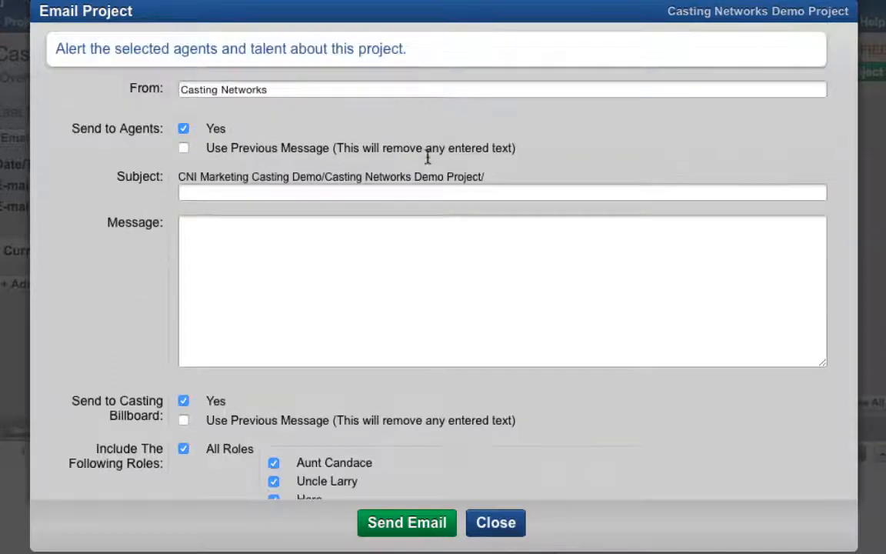
Enter the message "Please submit ASAP. We are beginning casting the day after tomorrow. ---Casting" and send the project email.
click(401, 260)
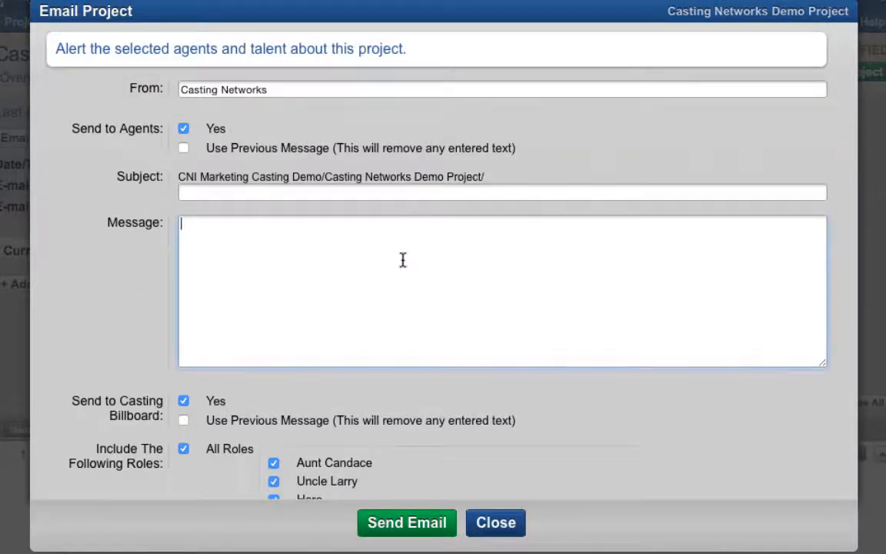
text(Please submit ASAP.  We are beginning casting the day after tomorrow.  ---Casting)
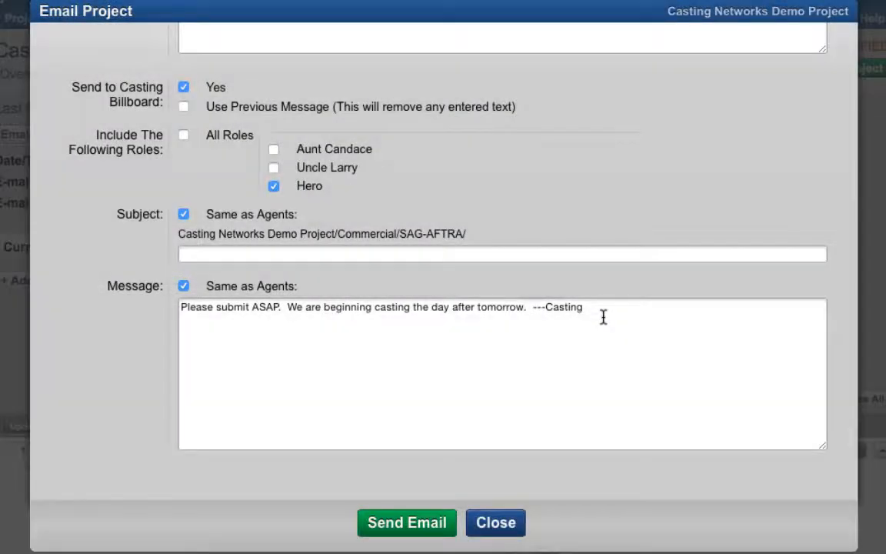
click(409, 525)
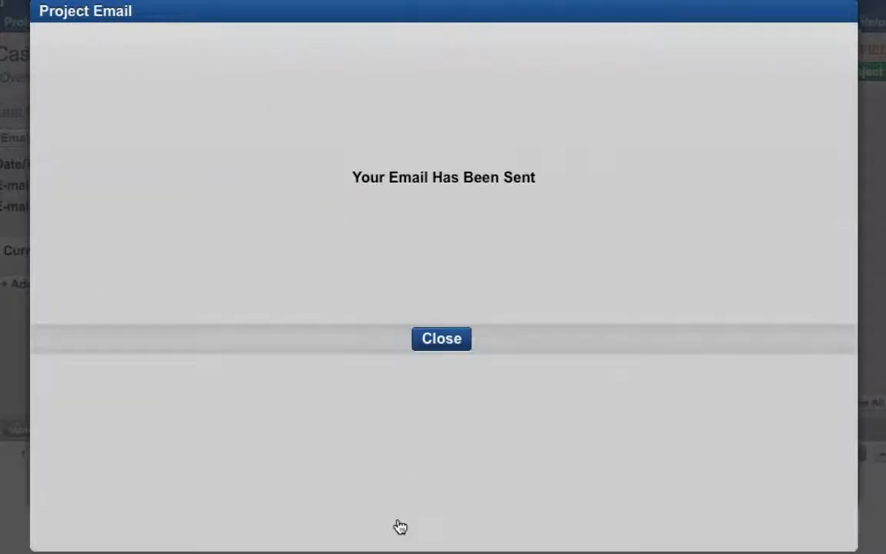
click(440, 346)
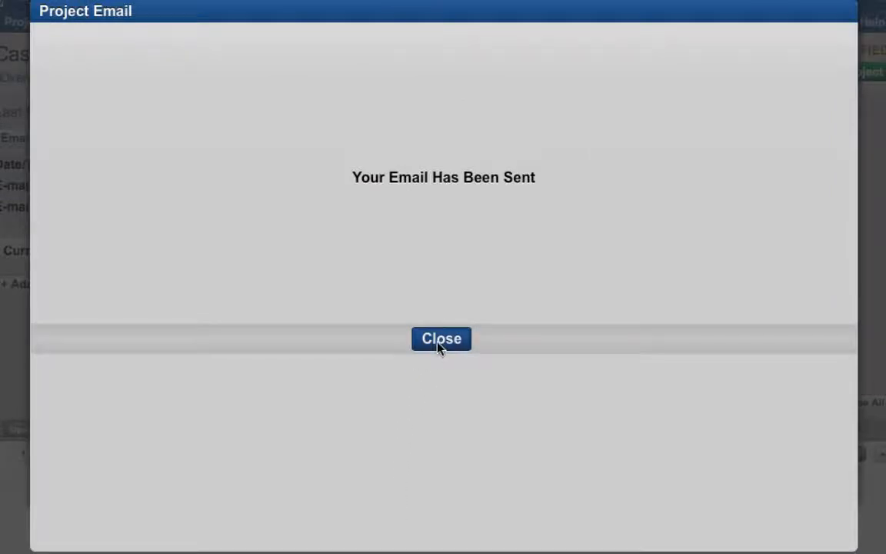